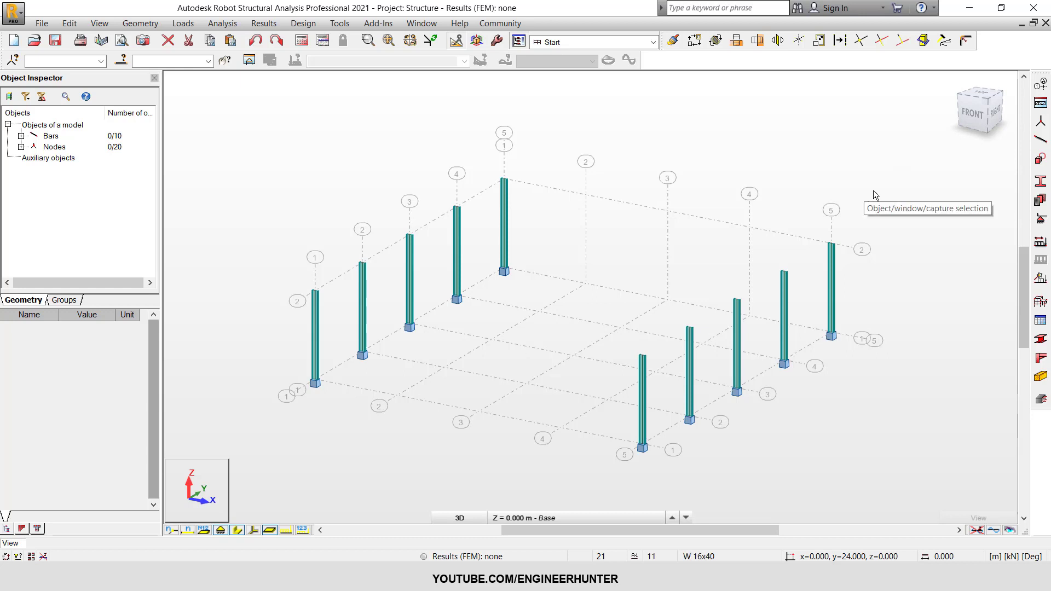
{"action": "left_click", "coordinate": [1040, 104]}
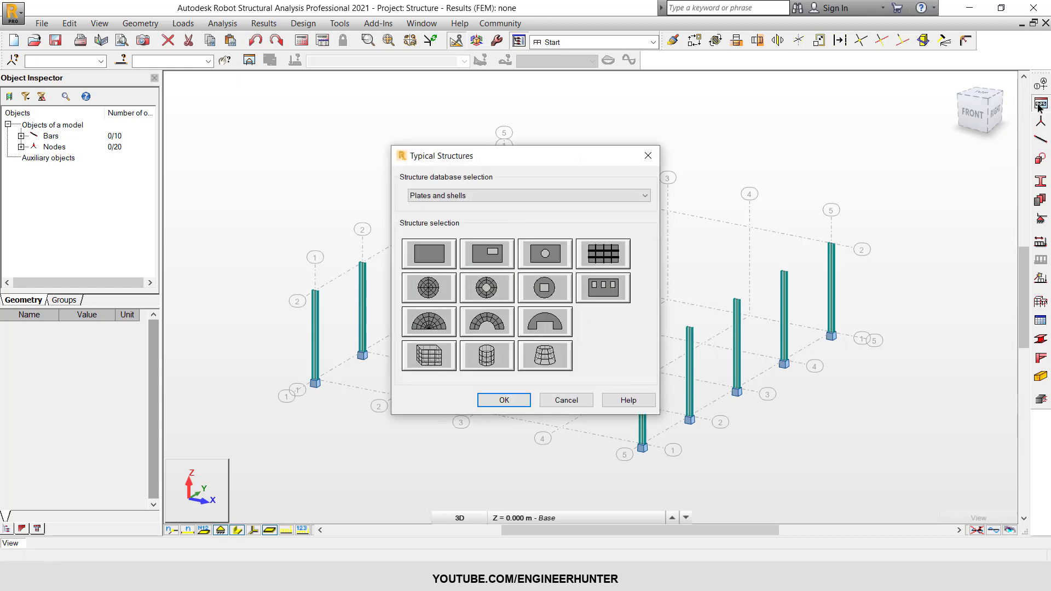
{"action": "left_click_drag", "start_coordinate": [545, 156], "coordinate": [820, 105]}
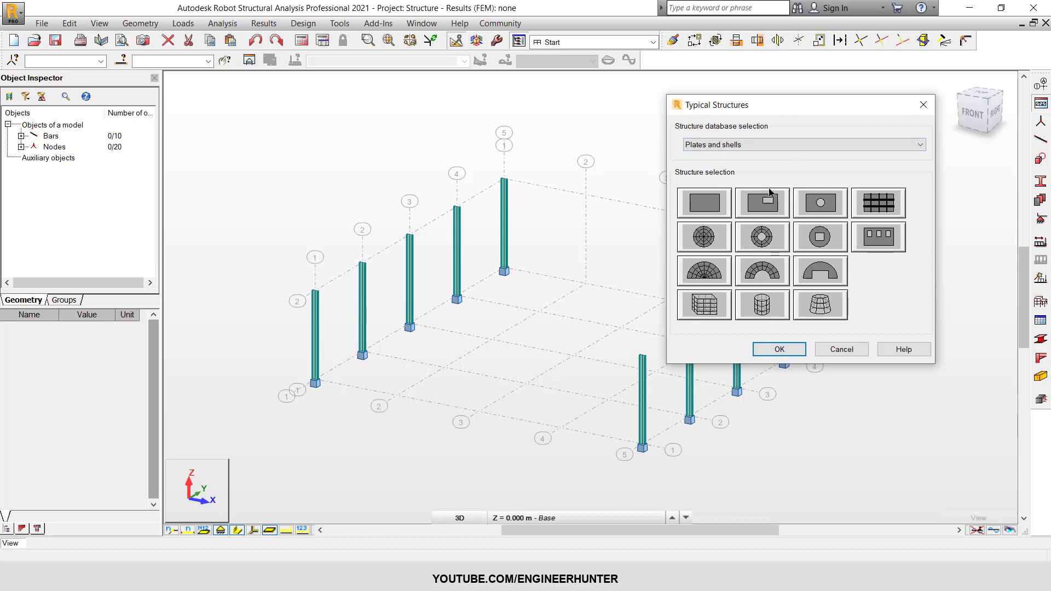
{"action": "left_click", "coordinate": [783, 143]}
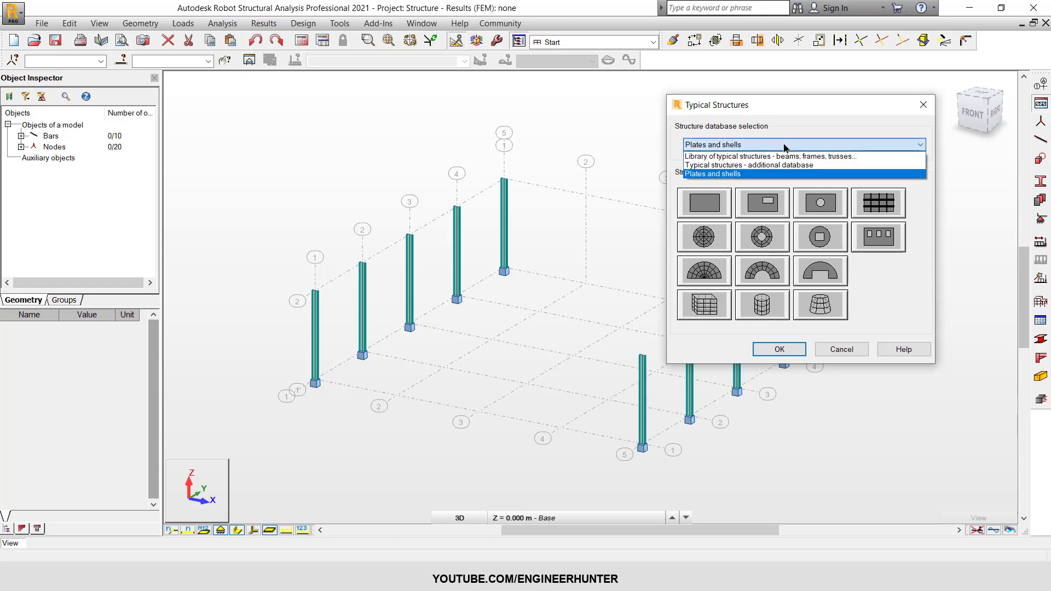
{"action": "left_click", "coordinate": [700, 175]}
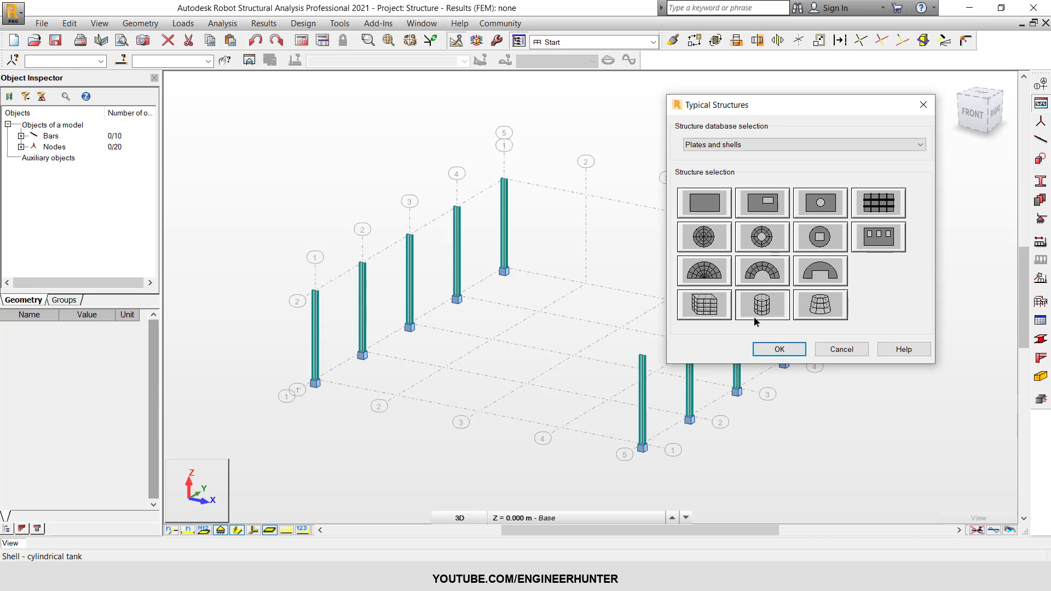
Accept the cylindrical tank, review its Mesh, Insert and Dimensions pages, then cancel the merge.
{"action": "left_click", "coordinate": [782, 349]}
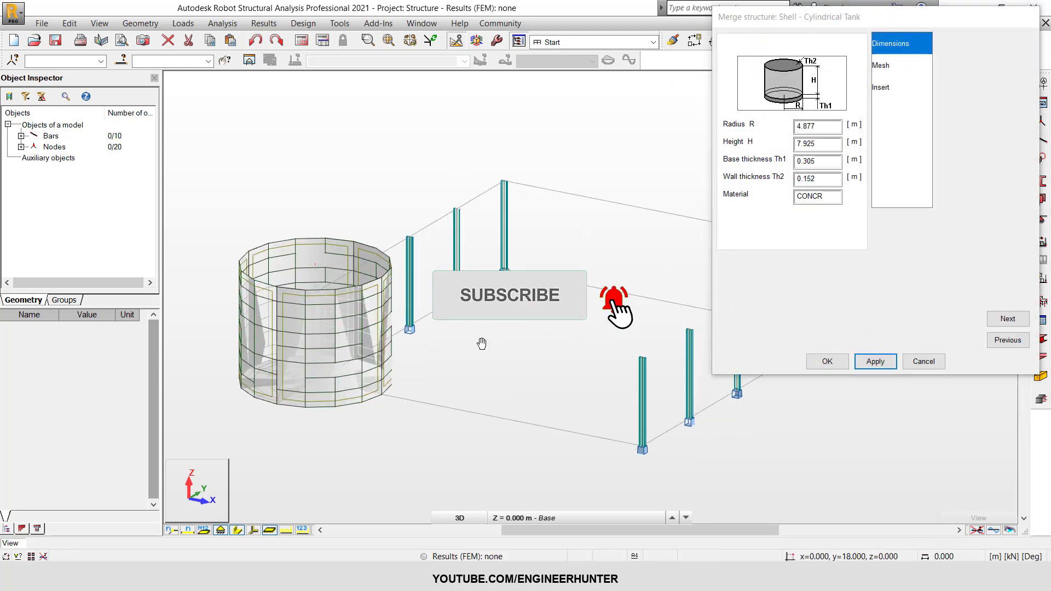
{"action": "middle_click_drag", "start_coordinate": [481, 342], "coordinate": [617, 182], "text": "shift"}
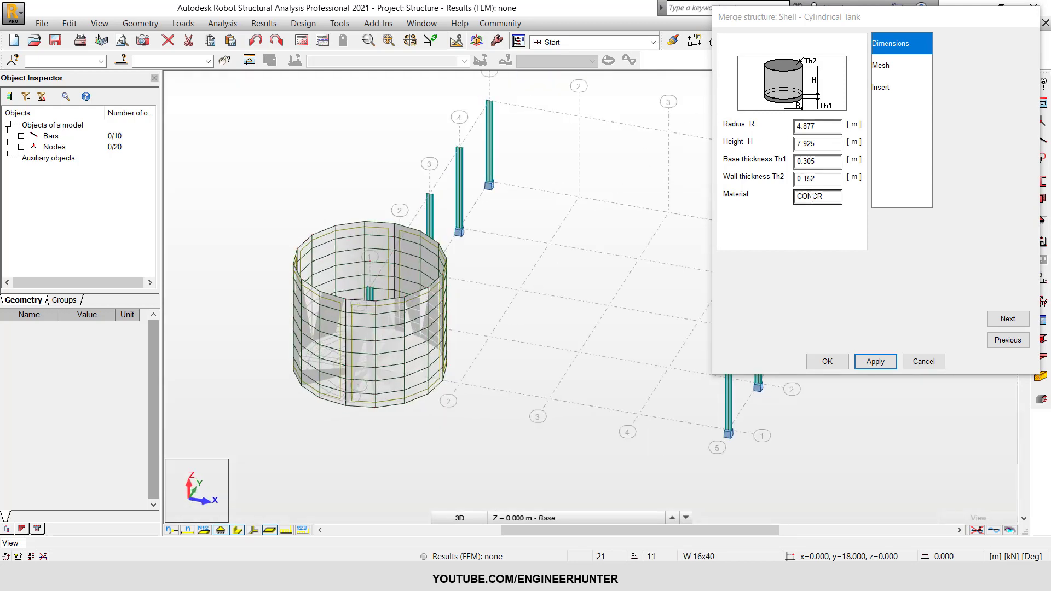
{"action": "left_click", "coordinate": [888, 68]}
{"action": "left_click", "coordinate": [888, 86]}
{"action": "left_click", "coordinate": [896, 47]}
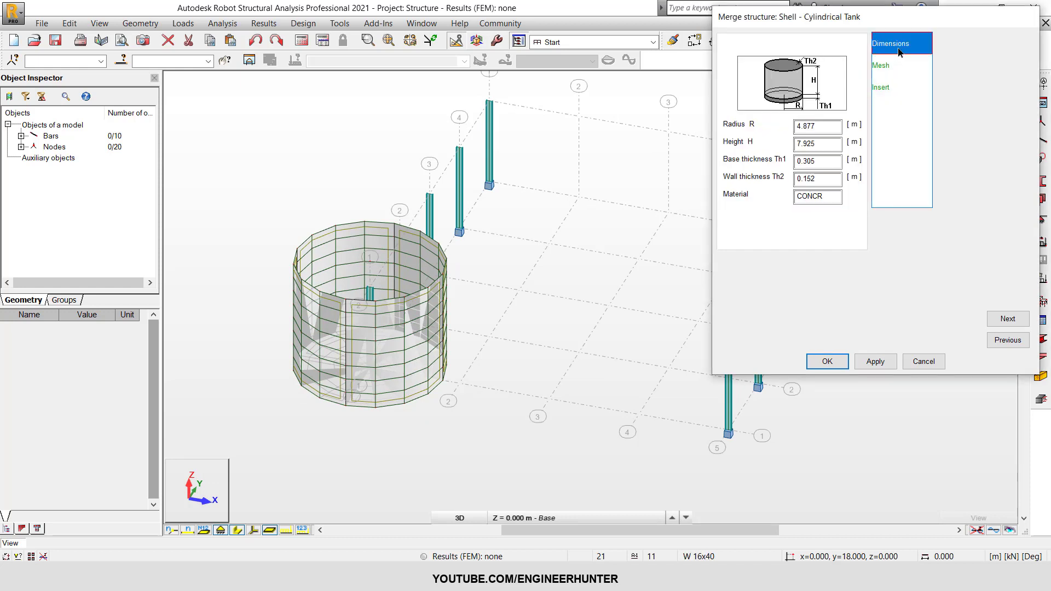
{"action": "left_click_drag", "start_coordinate": [857, 16], "coordinate": [801, 38]}
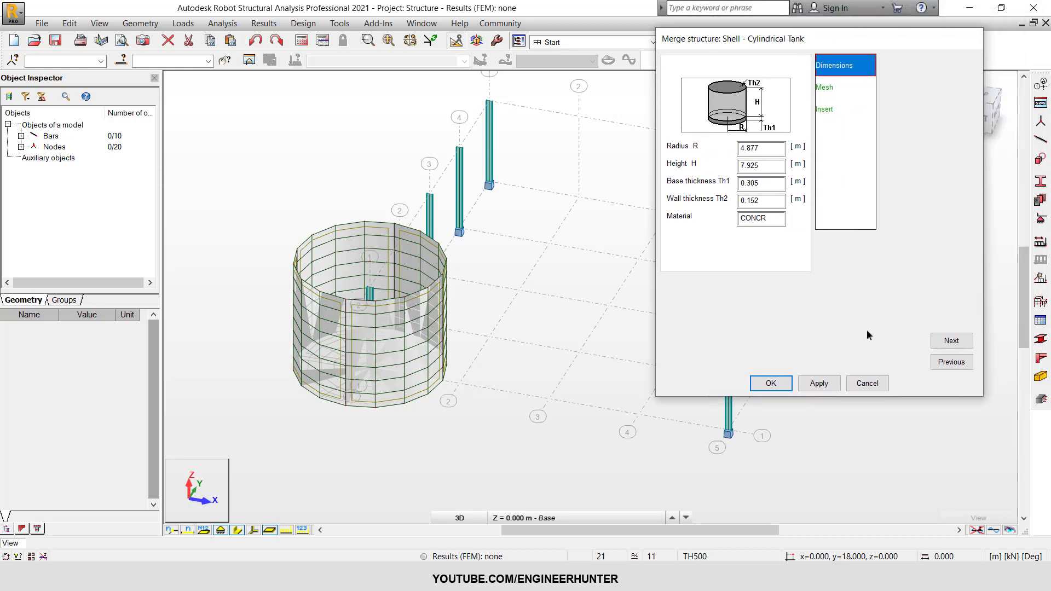
{"action": "left_click", "coordinate": [868, 385]}
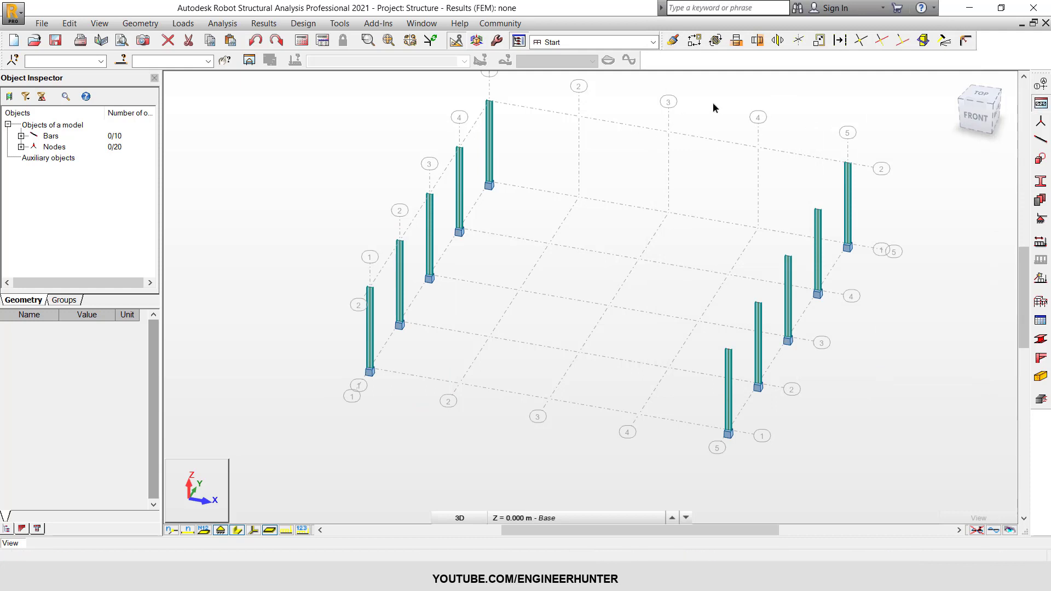
Reopen Typical Structures and switch to the 'beams, frames, trusses' library.
{"action": "left_click_drag", "start_coordinate": [541, 152], "coordinate": [817, 102]}
{"action": "left_click", "coordinate": [747, 140]}
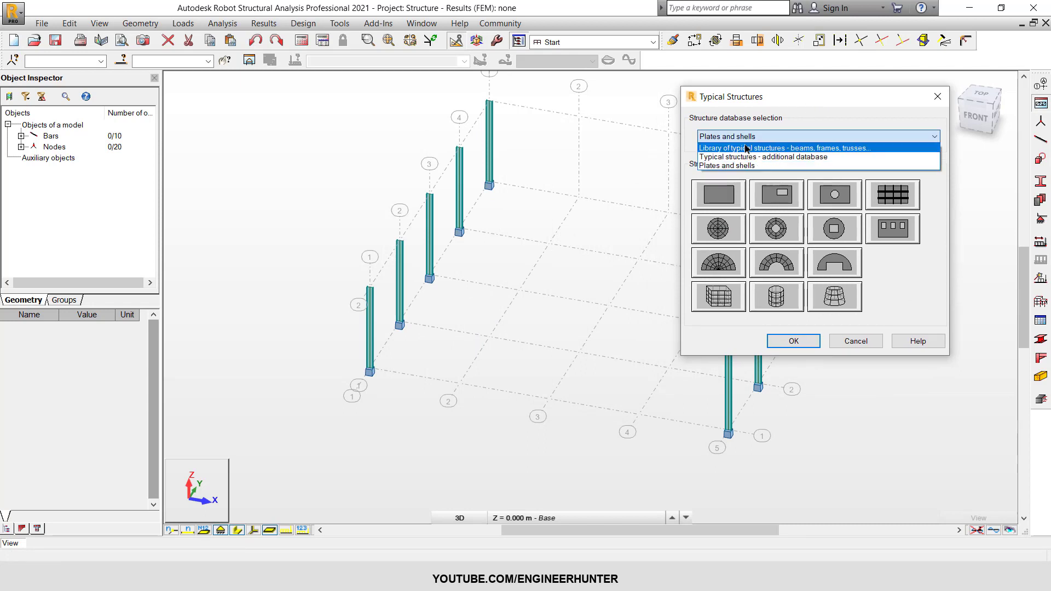
{"action": "left_click", "coordinate": [750, 152]}
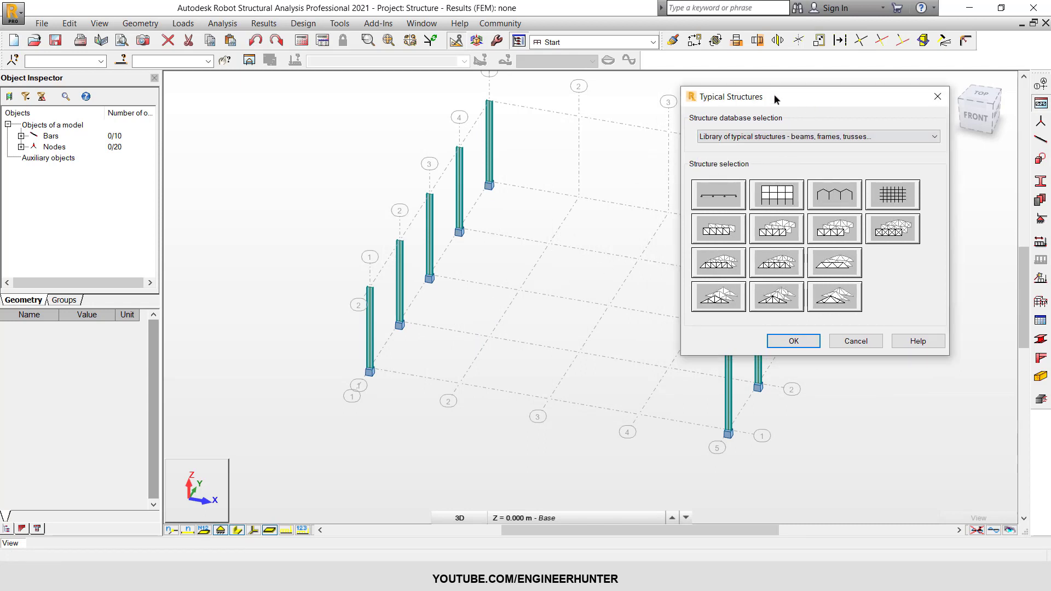
{"action": "left_click_drag", "start_coordinate": [774, 94], "coordinate": [847, 74]}
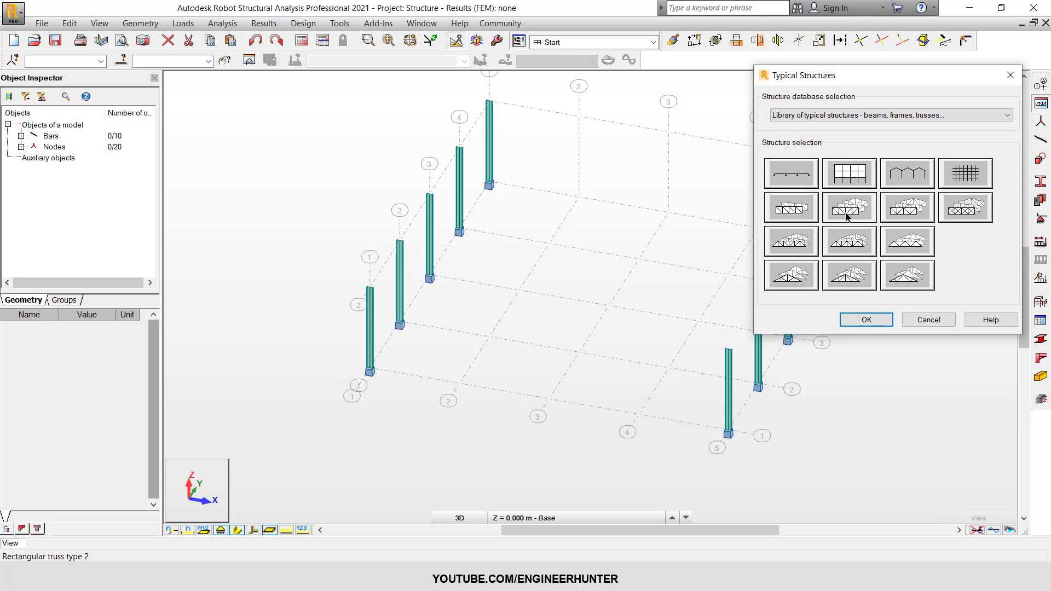
Merge a Rectangular truss type 2 and enter 24 m as its length L.
{"action": "left_click", "coordinate": [869, 320]}
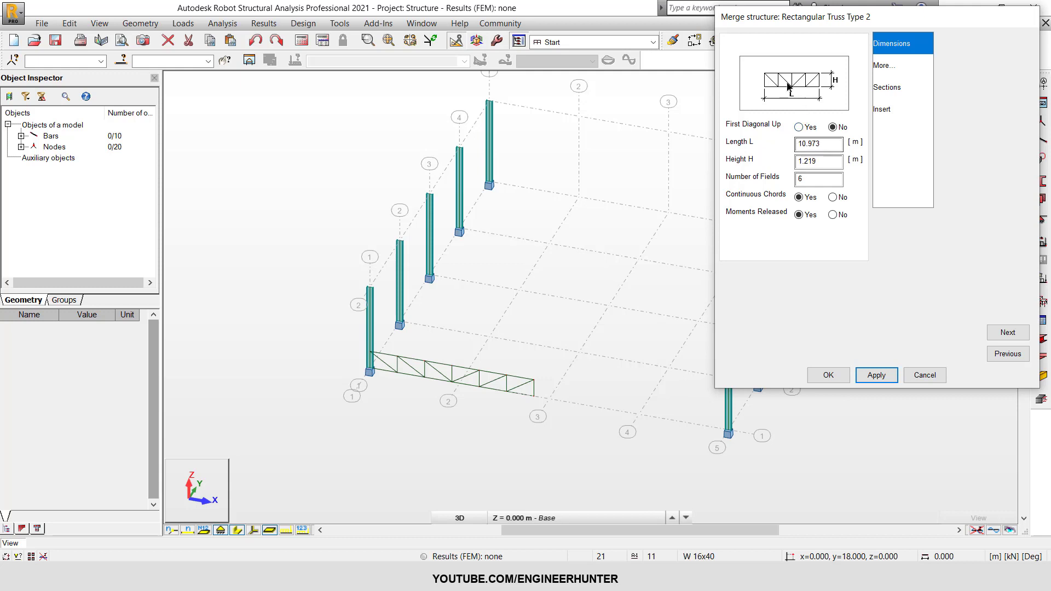
{"action": "left_click_drag", "start_coordinate": [879, 23], "coordinate": [842, 56]}
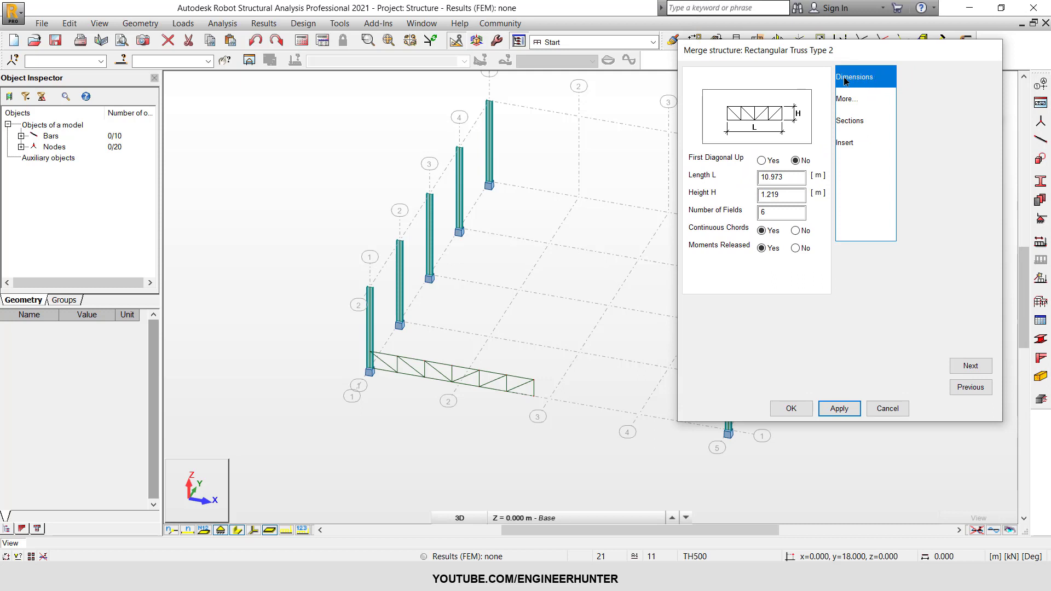
{"action": "left_click_drag", "start_coordinate": [828, 54], "coordinate": [863, 34]}
{"action": "left_click_drag", "start_coordinate": [844, 155], "coordinate": [792, 156]}
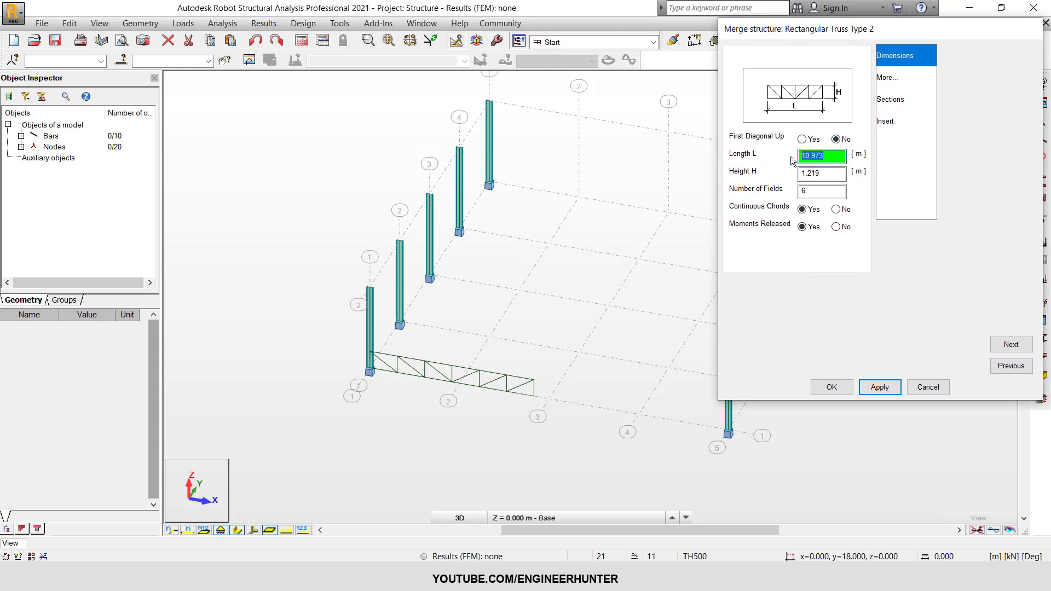
{"action": "type", "text": "24"}
{"action": "key", "text": "Tab"}
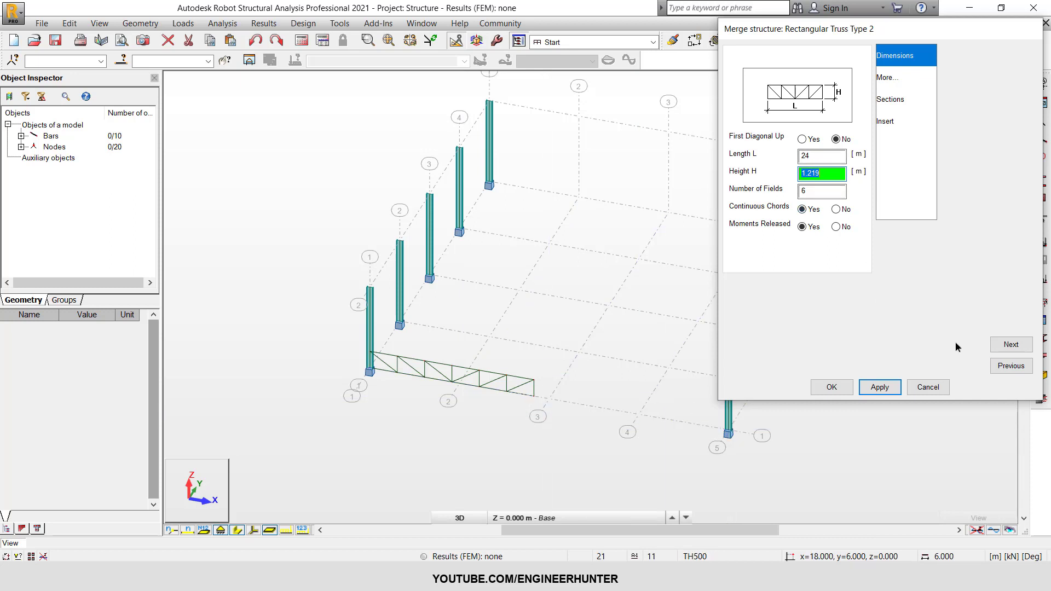
Apply the 24 m truss length and set the truss height H to 1.5 m.
{"action": "left_click", "coordinate": [874, 387]}
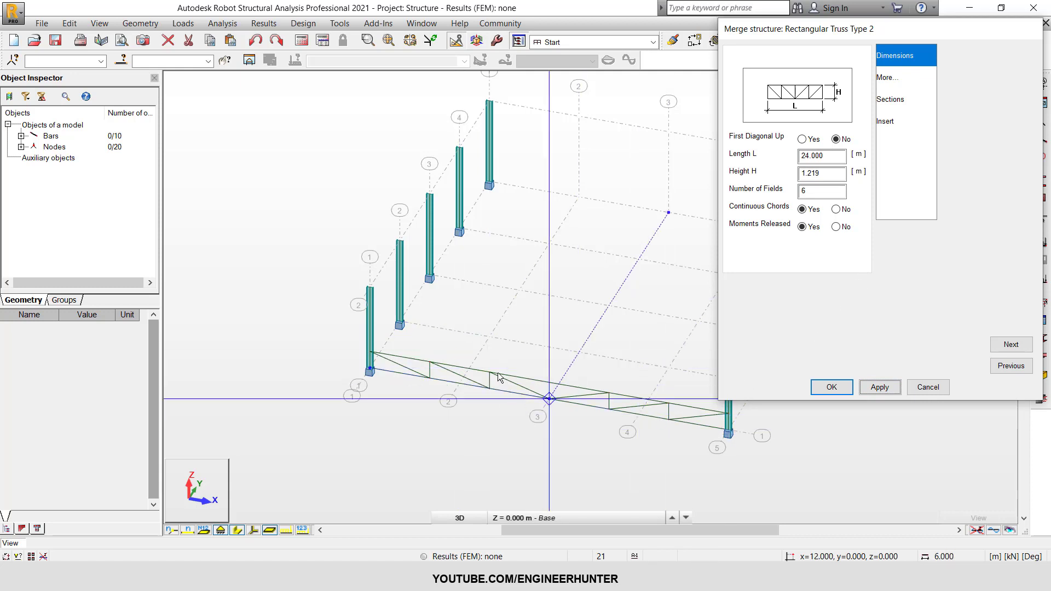
{"action": "scroll", "coordinate": [314, 300], "scroll_direction": "down", "scroll_amount": 2}
{"action": "mouse_move", "coordinate": [515, 350]}
{"action": "middle_mouse_down", "text": "shift"}
{"action": "mouse_move", "coordinate": [544, 364]}
{"action": "mouse_move", "coordinate": [542, 336]}
{"action": "mouse_move", "coordinate": [523, 359]}
{"action": "middle_mouse_up", "text": "shift"}
{"action": "scroll", "coordinate": [522, 358], "scroll_direction": "up", "scroll_amount": 3}
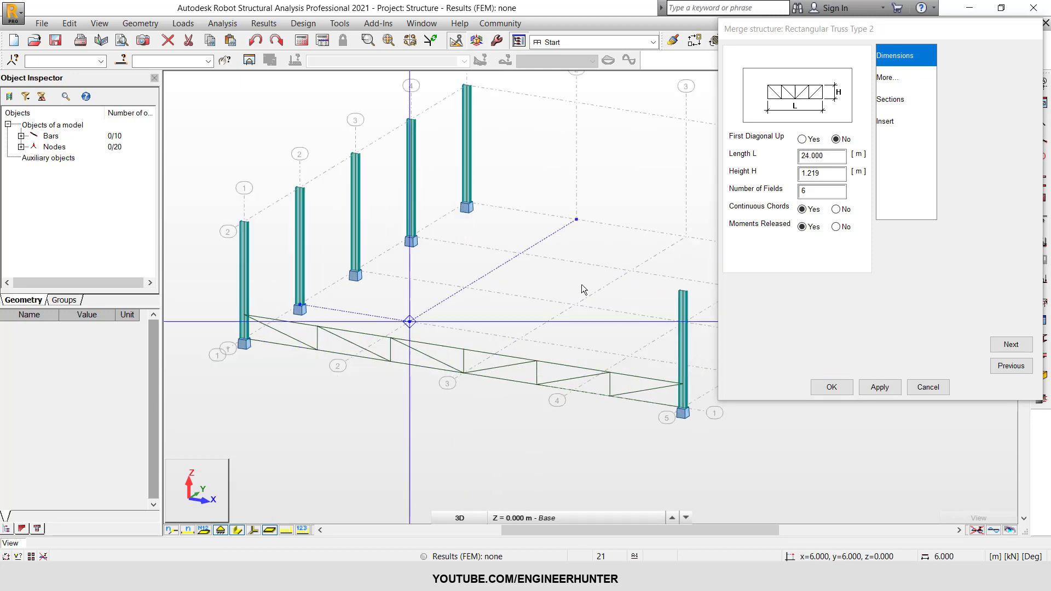
{"action": "double_click", "coordinate": [804, 174]}
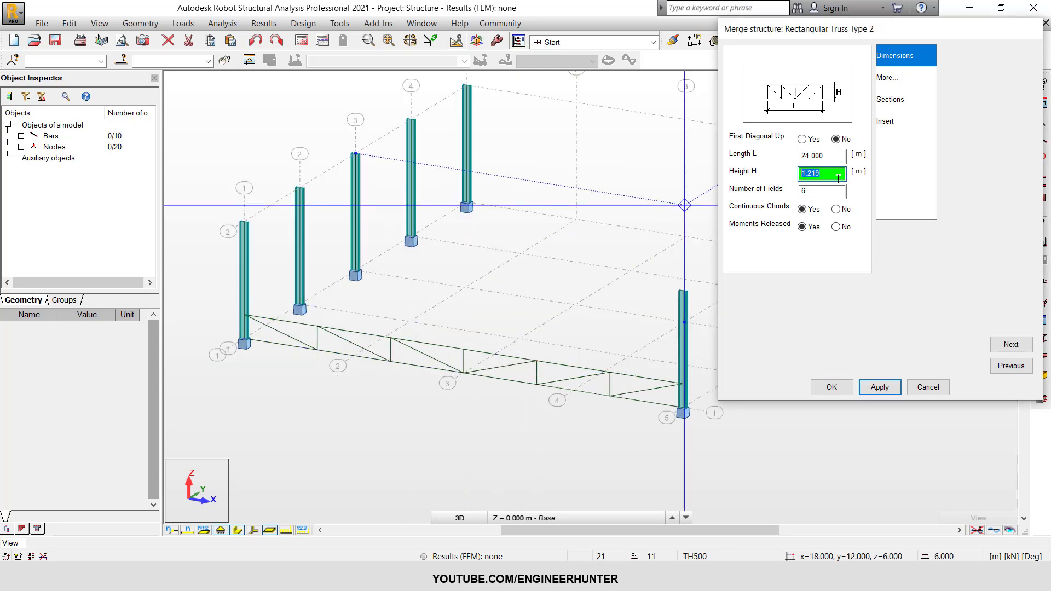
{"action": "type", "text": "1.5"}
{"action": "left_click", "coordinate": [887, 385]}
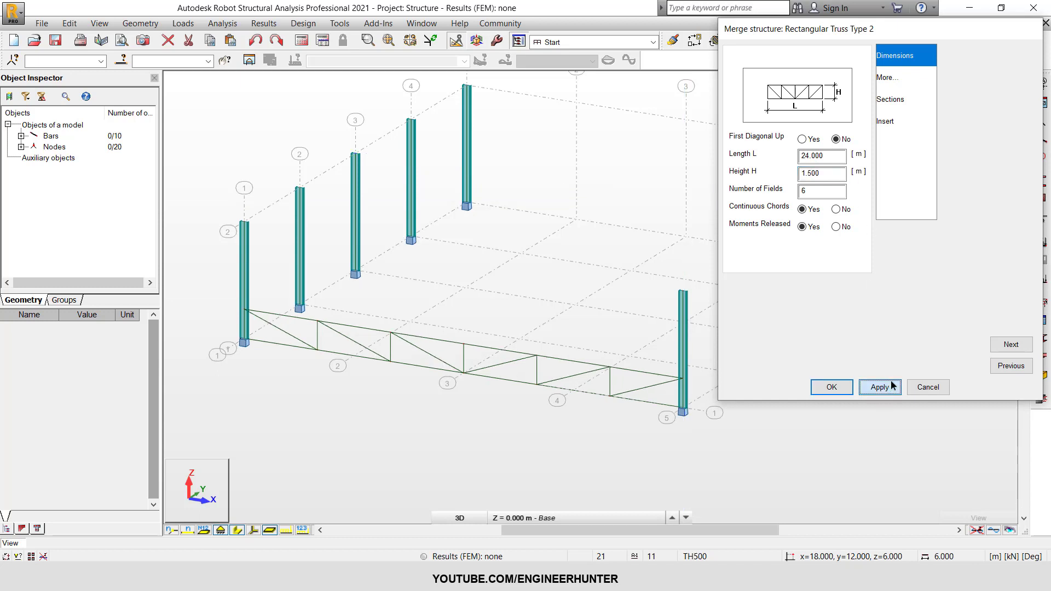
Set the truss Number of Fields to 18, correcting an interim value of 20.
{"action": "left_click", "coordinate": [801, 189]}
{"action": "double_click", "coordinate": [817, 194]}
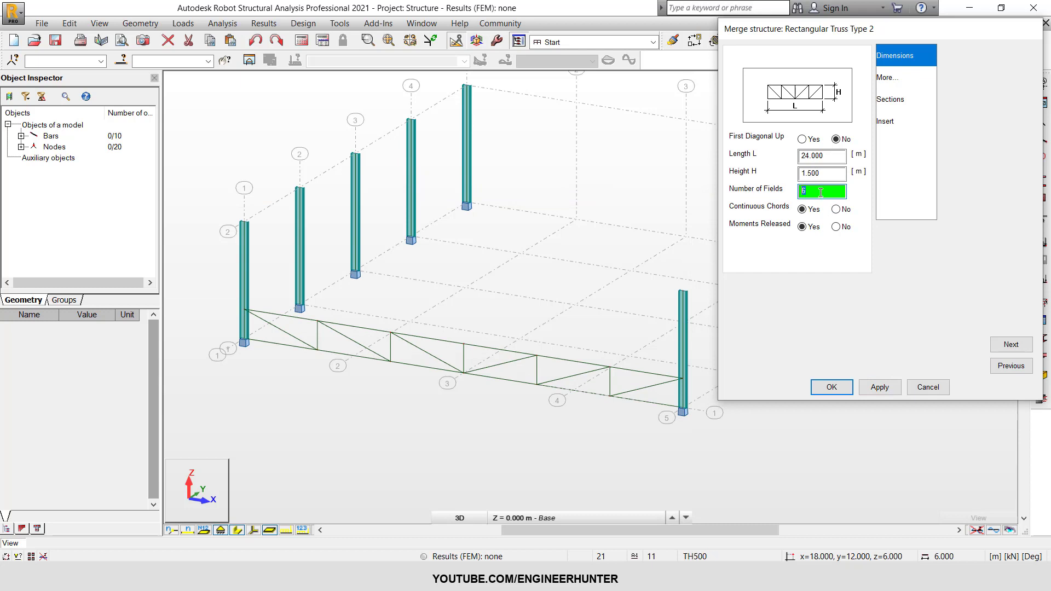
{"action": "type", "text": "20"}
{"action": "left_click", "coordinate": [880, 387]}
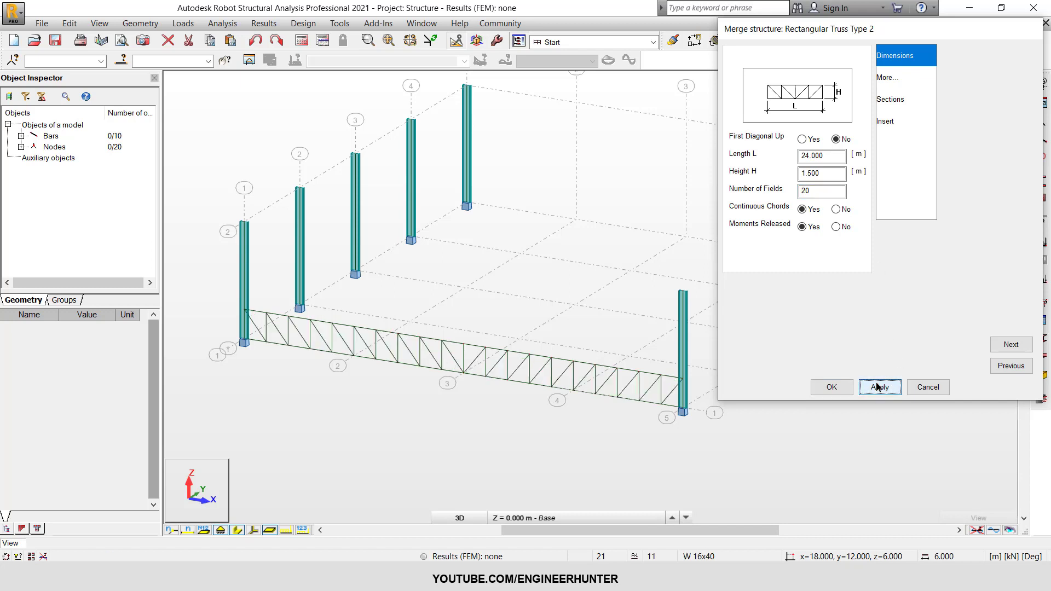
{"action": "left_click_drag", "start_coordinate": [815, 191], "coordinate": [781, 192]}
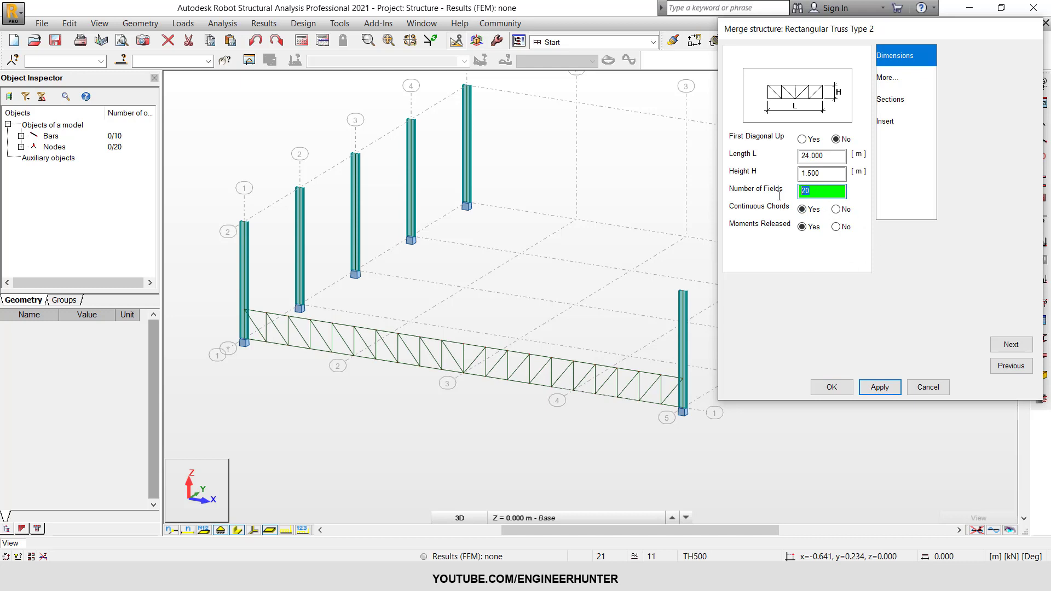
{"action": "type", "text": "18"}
{"action": "left_click", "coordinate": [878, 385]}
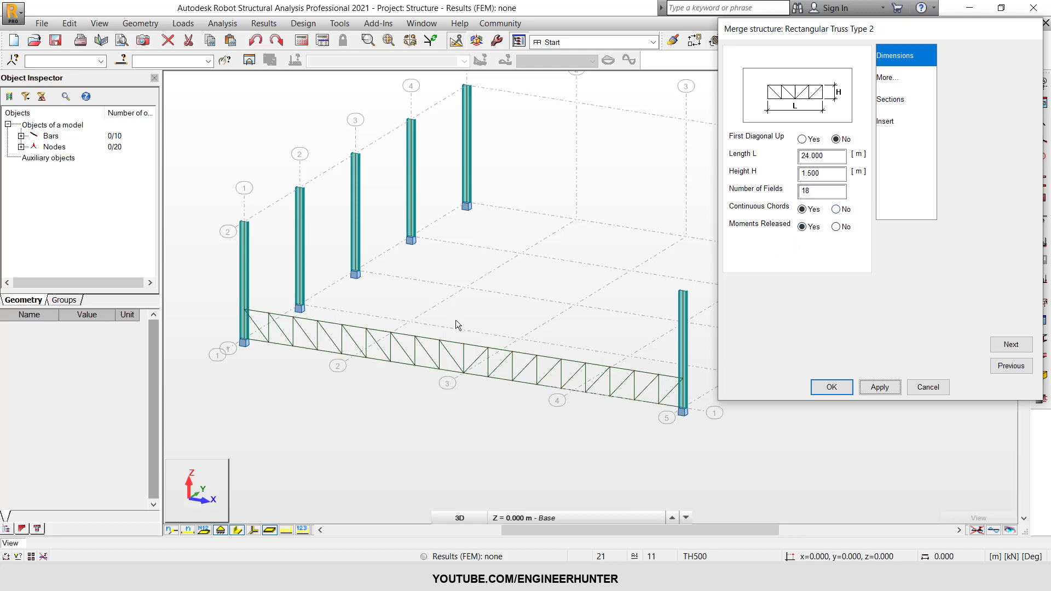
Show the truss's More page with extra distances D, D1 and D2, all at 0.000 m.
{"action": "middle_click_drag", "start_coordinate": [457, 325], "coordinate": [520, 237], "text": "shift"}
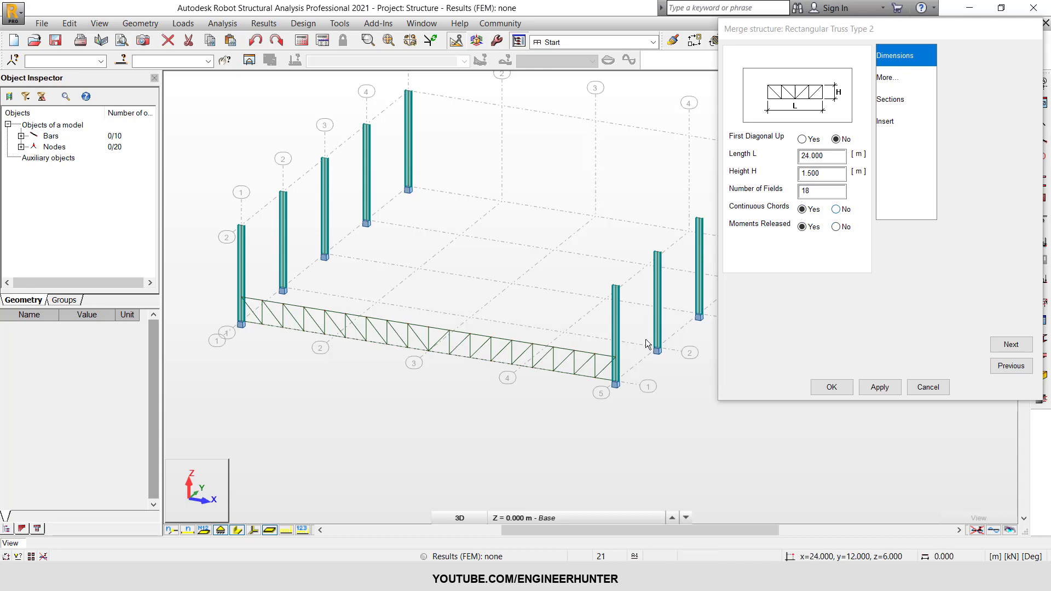
{"action": "scroll", "coordinate": [573, 349], "scroll_direction": "up", "scroll_amount": 2}
{"action": "scroll", "coordinate": [610, 336], "scroll_direction": "down", "scroll_amount": 2}
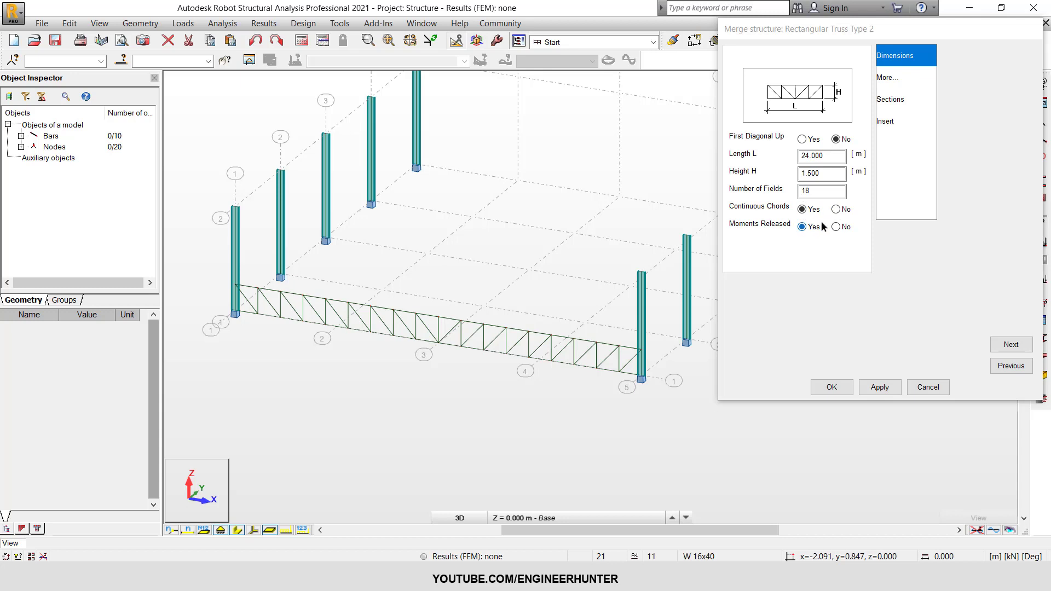
{"action": "left_click", "coordinate": [917, 81]}
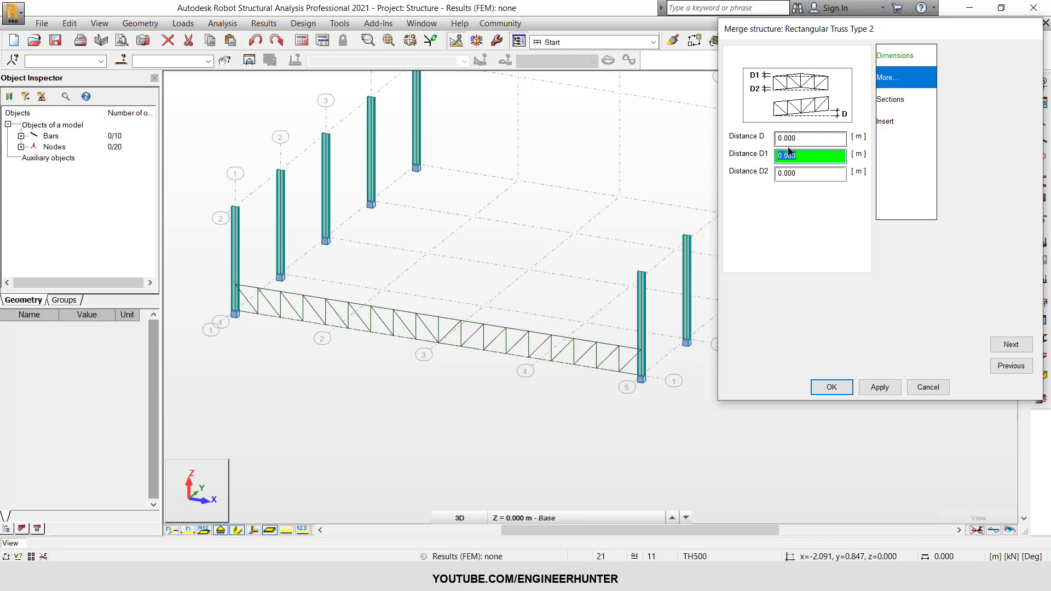
Adjust the truss distances D1 and D2, finally applying D2 as 0.
{"action": "left_click", "coordinate": [796, 173]}
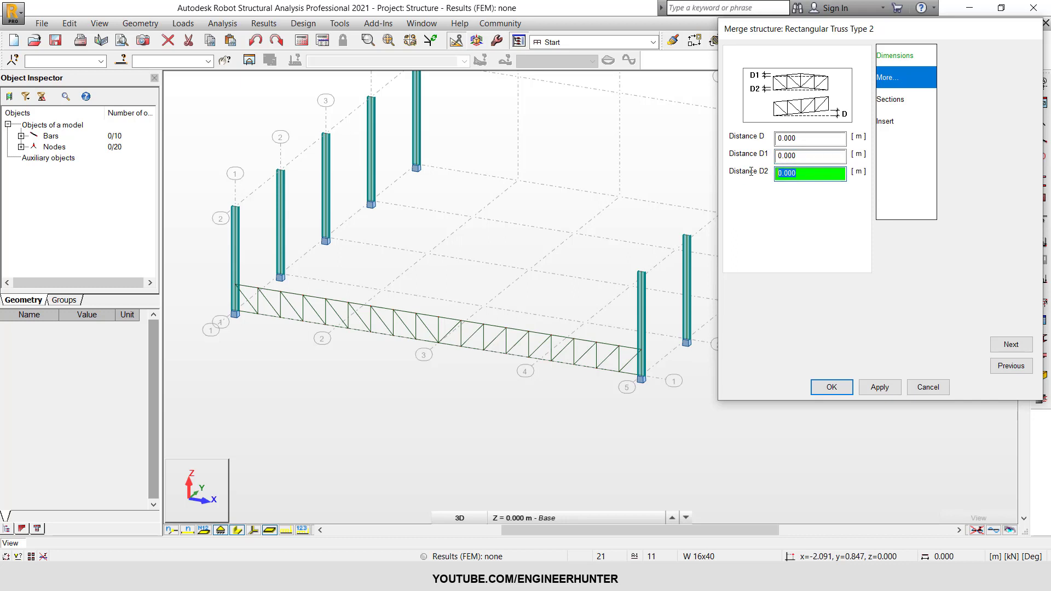
{"action": "left_click", "coordinate": [797, 156]}
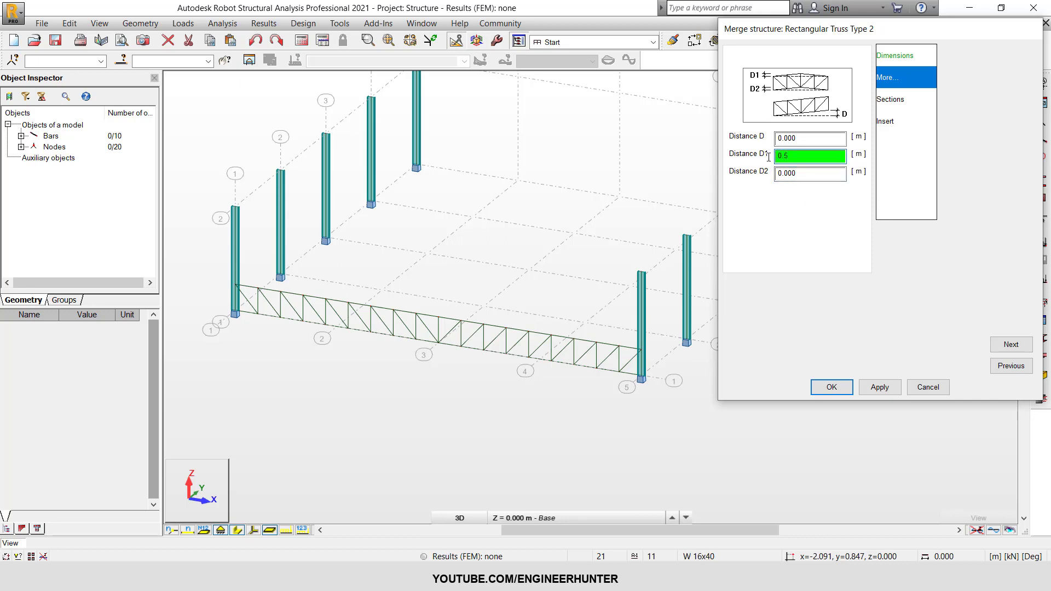
{"action": "key", "text": "Tab"}
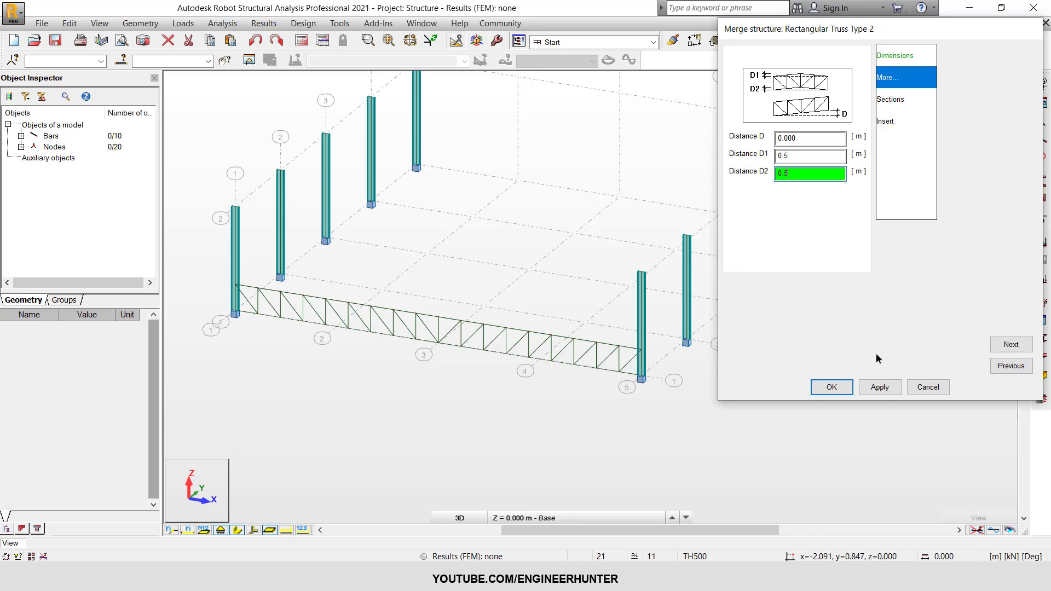
{"action": "left_click", "coordinate": [879, 387]}
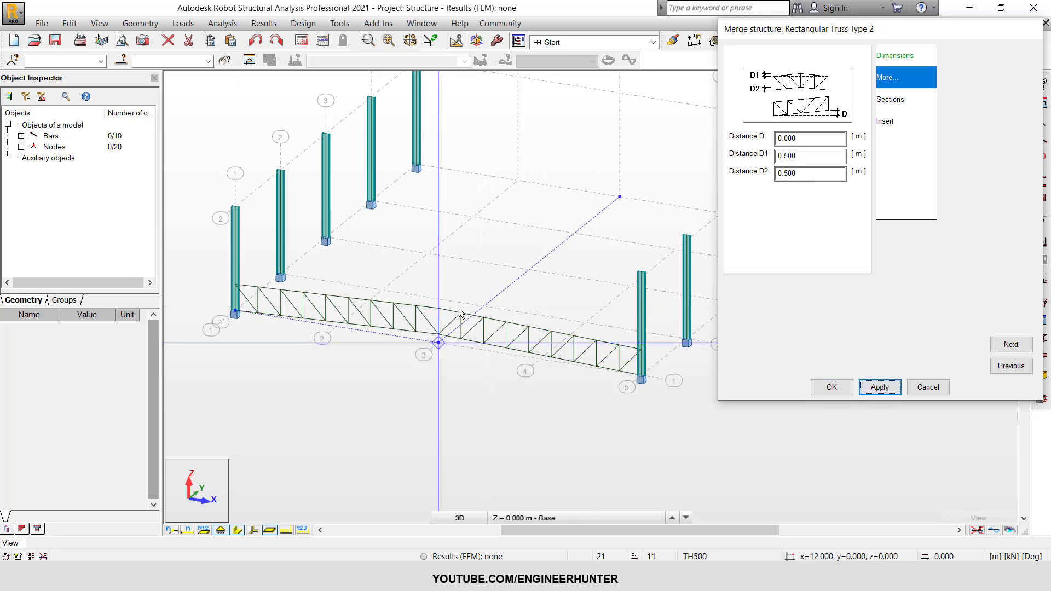
{"action": "left_click", "coordinate": [810, 175]}
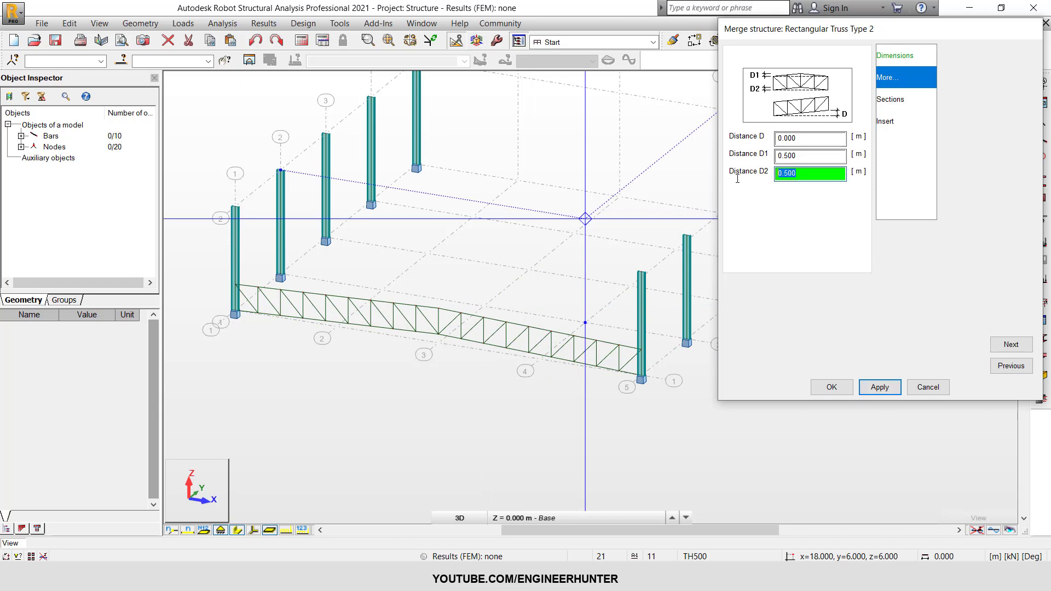
{"action": "left_click", "coordinate": [880, 387]}
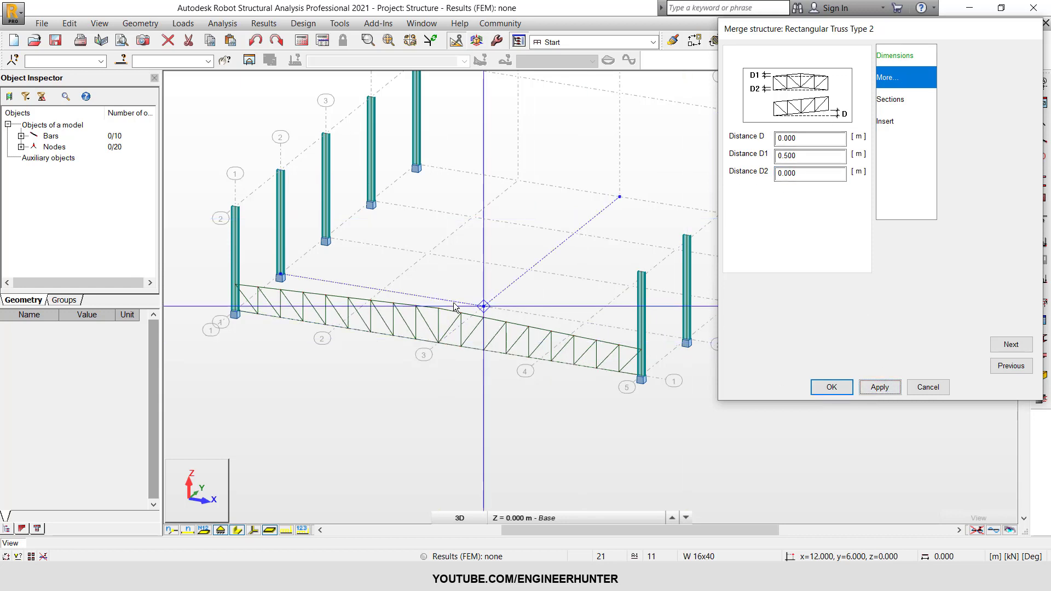
Re-centre the column grid and show the truss's chord, diagonal and post sections.
{"action": "scroll", "coordinate": [485, 305], "scroll_direction": "down", "scroll_amount": 3}
{"action": "middle_click_drag", "start_coordinate": [548, 219], "coordinate": [510, 268]}
{"action": "left_click", "coordinate": [910, 100]}
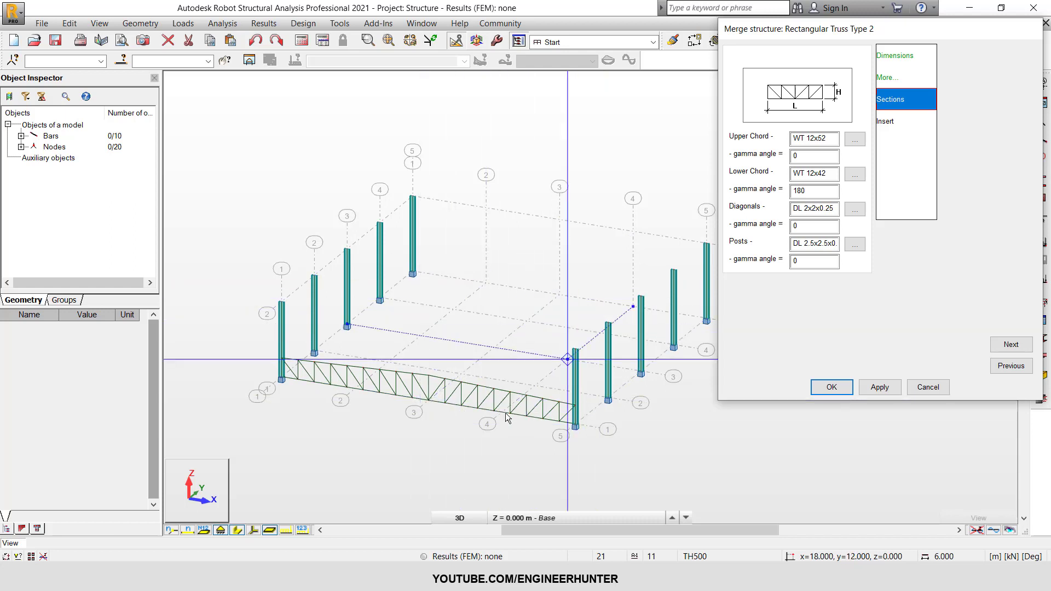
Show the truss's Insert page with insertion point 0,0,0, scale 1 and zero rotation.
{"action": "left_click", "coordinate": [898, 117]}
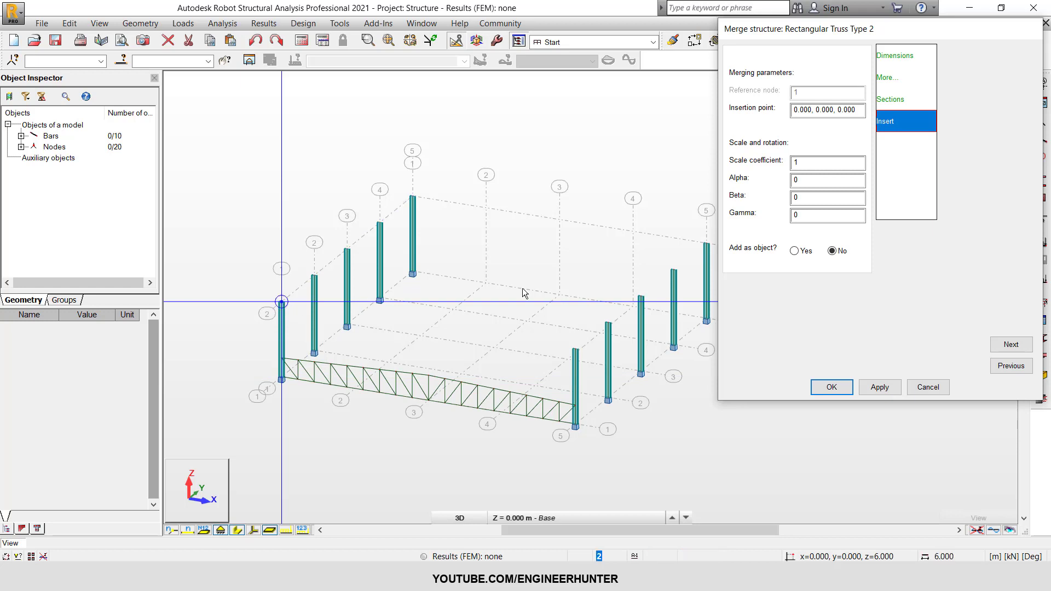
Change the truss insertion point to 0.000, 0.000, 6.000 and apply it.
{"action": "left_click", "coordinate": [841, 109]}
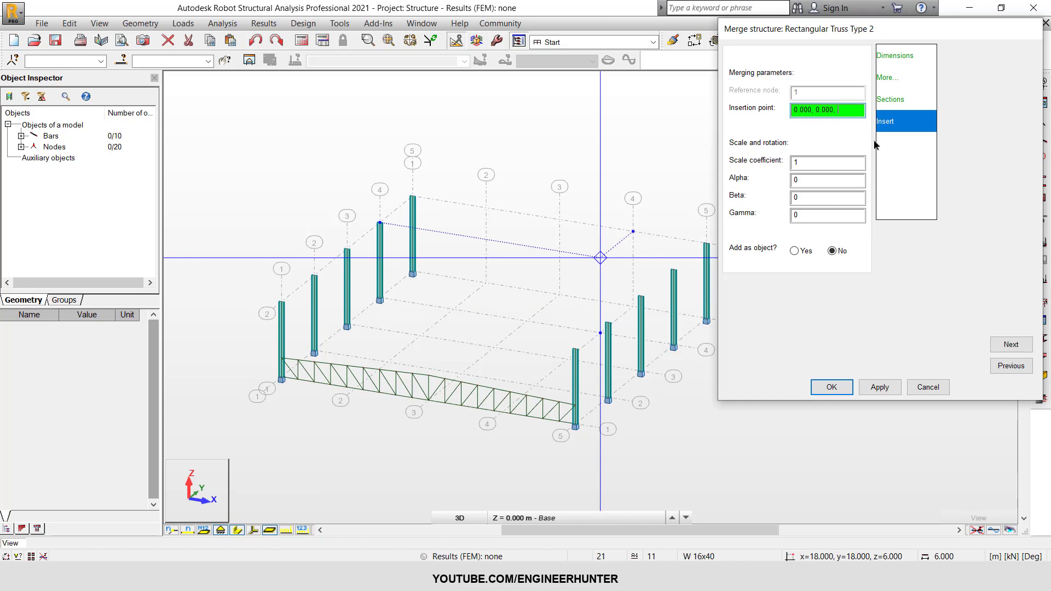
{"action": "type", "text": "6"}
{"action": "left_click", "coordinate": [878, 387]}
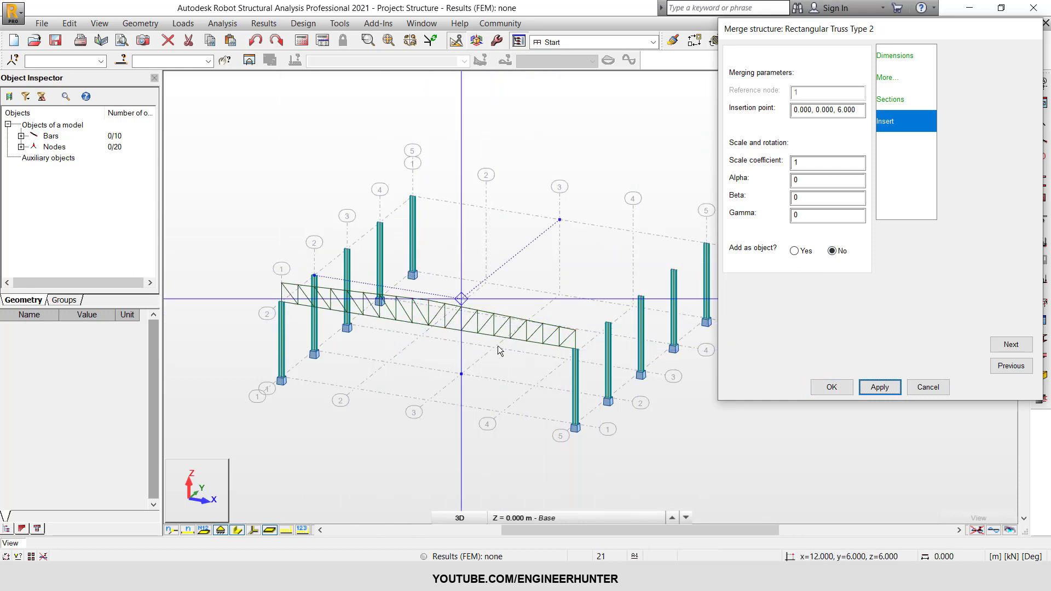
Merge the truss into the model and check node 4 where it meets the column.
{"action": "left_click", "coordinate": [837, 387]}
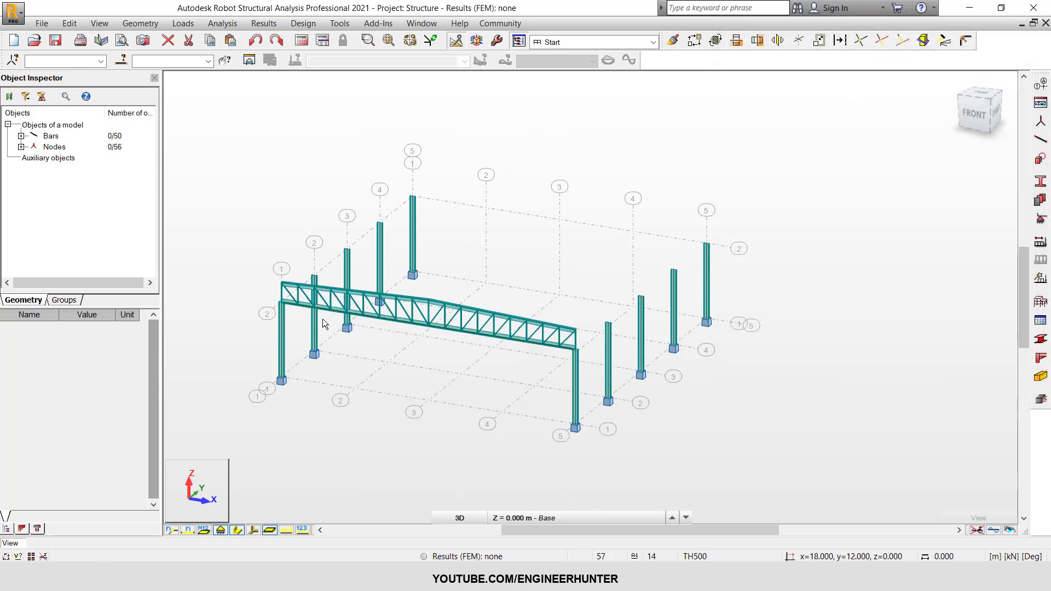
{"action": "scroll", "coordinate": [329, 309], "scroll_direction": "up", "scroll_amount": 4}
{"action": "scroll", "coordinate": [599, 222], "scroll_direction": "down", "scroll_amount": 2}
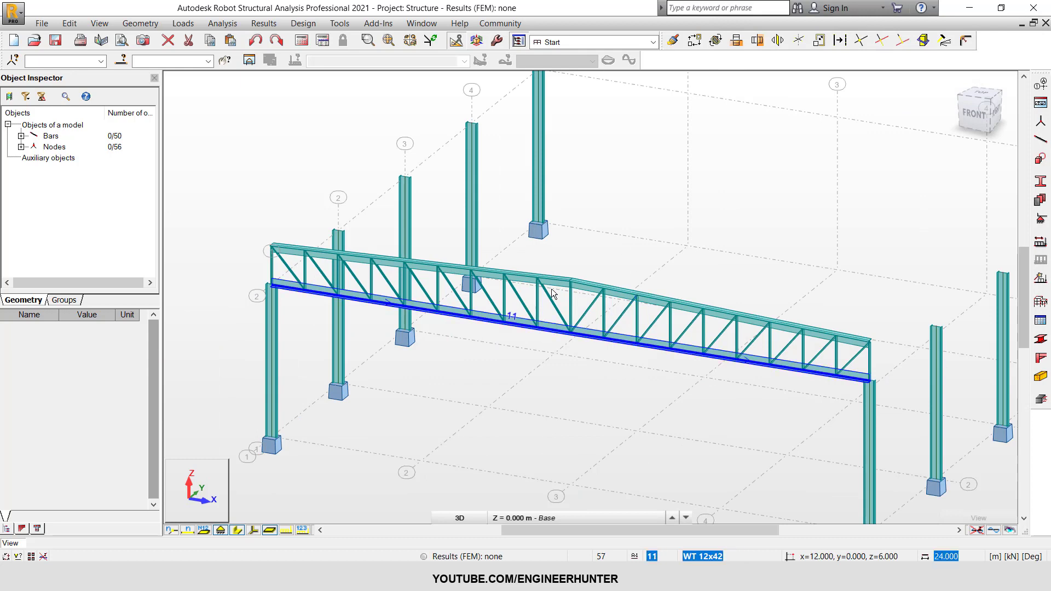
{"action": "scroll", "coordinate": [550, 265], "scroll_direction": "down", "scroll_amount": 2}
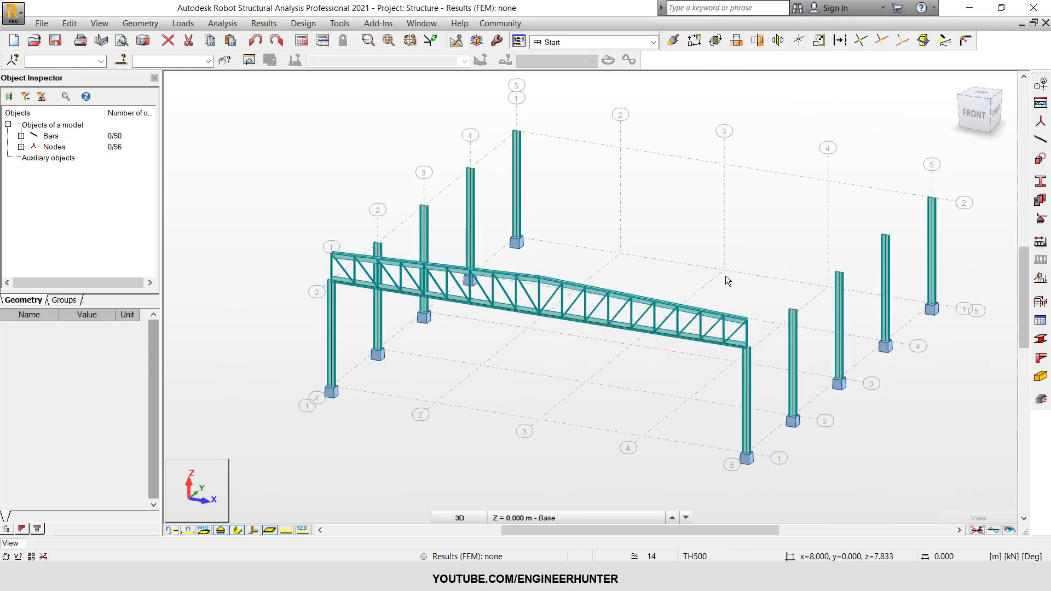
{"action": "middle_click_drag", "start_coordinate": [823, 387], "coordinate": [788, 387], "text": "shift"}
{"action": "scroll", "coordinate": [658, 333], "scroll_direction": "up", "scroll_amount": 5}
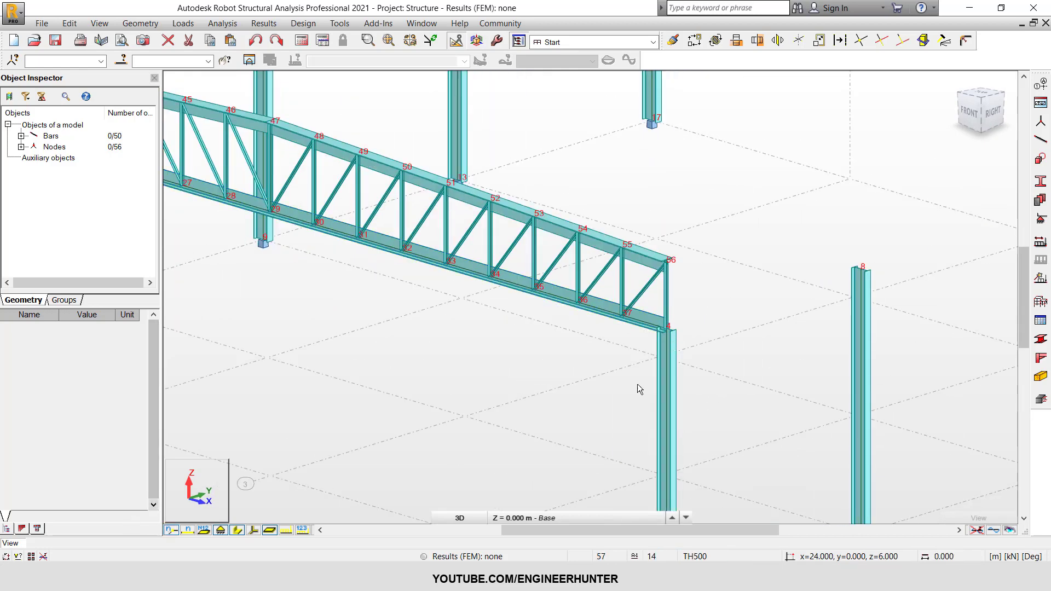
{"action": "scroll", "coordinate": [646, 376], "scroll_direction": "up", "scroll_amount": 3}
{"action": "left_click_drag", "start_coordinate": [605, 274], "coordinate": [696, 370]}
{"action": "scroll", "coordinate": [626, 287], "scroll_direction": "down", "scroll_amount": 10}
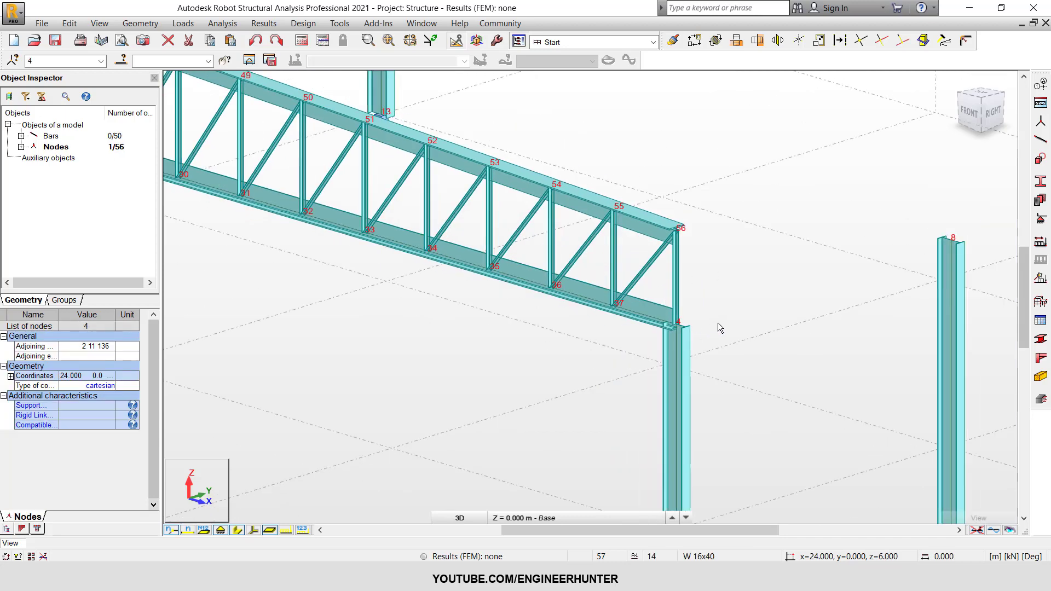
{"action": "key", "text": "Escape"}
Inspect the truss chord bars 11, 12 and 13.
{"action": "middle_click_drag", "start_coordinate": [514, 330], "coordinate": [520, 340], "text": "shift"}
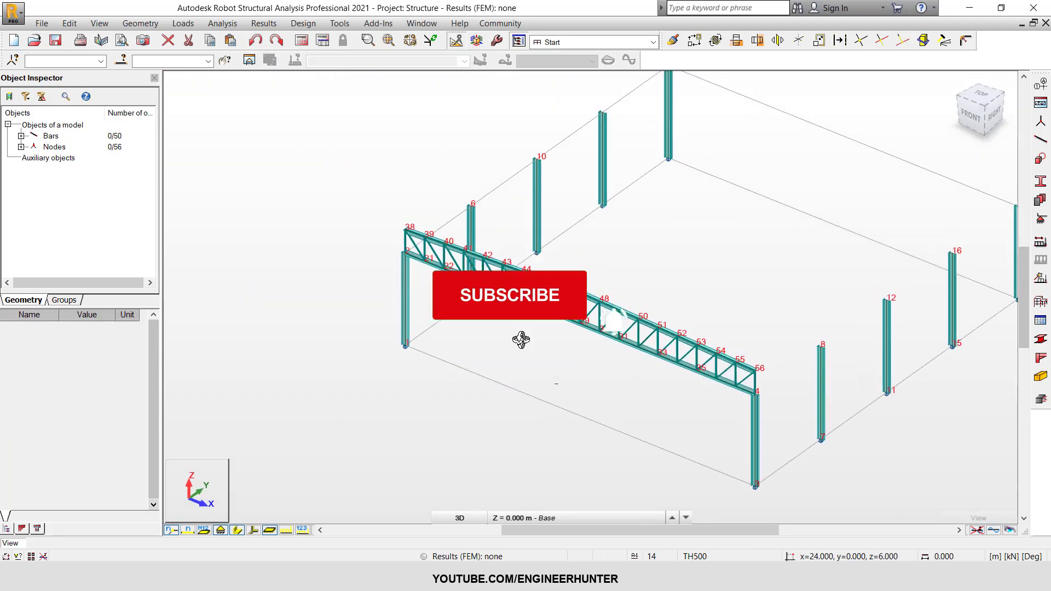
{"action": "scroll", "coordinate": [746, 375], "scroll_direction": "up", "scroll_amount": 3}
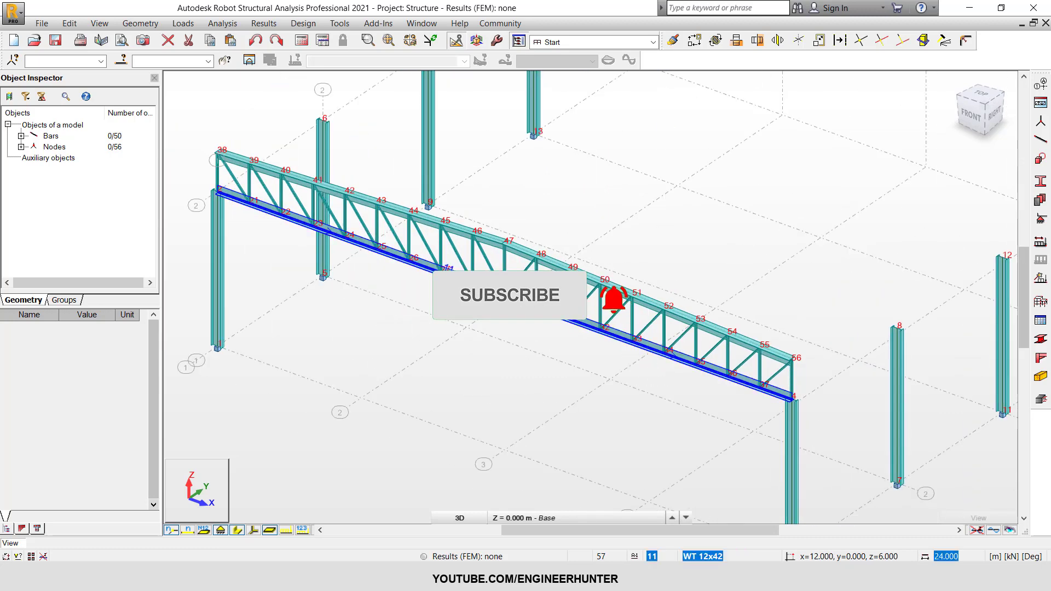
{"action": "left_click", "coordinate": [447, 268]}
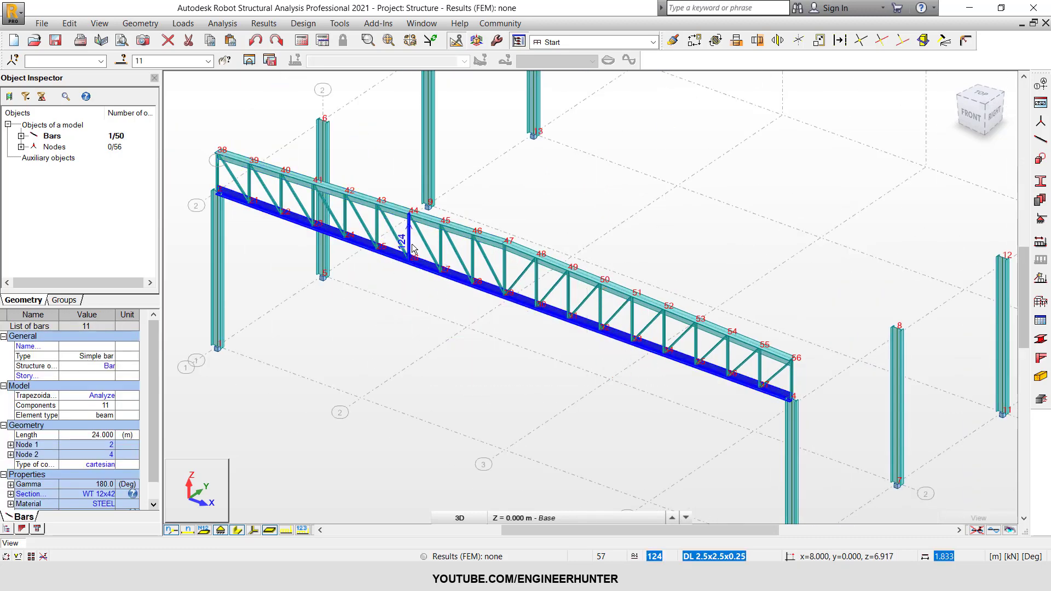
{"action": "left_click", "coordinate": [390, 214]}
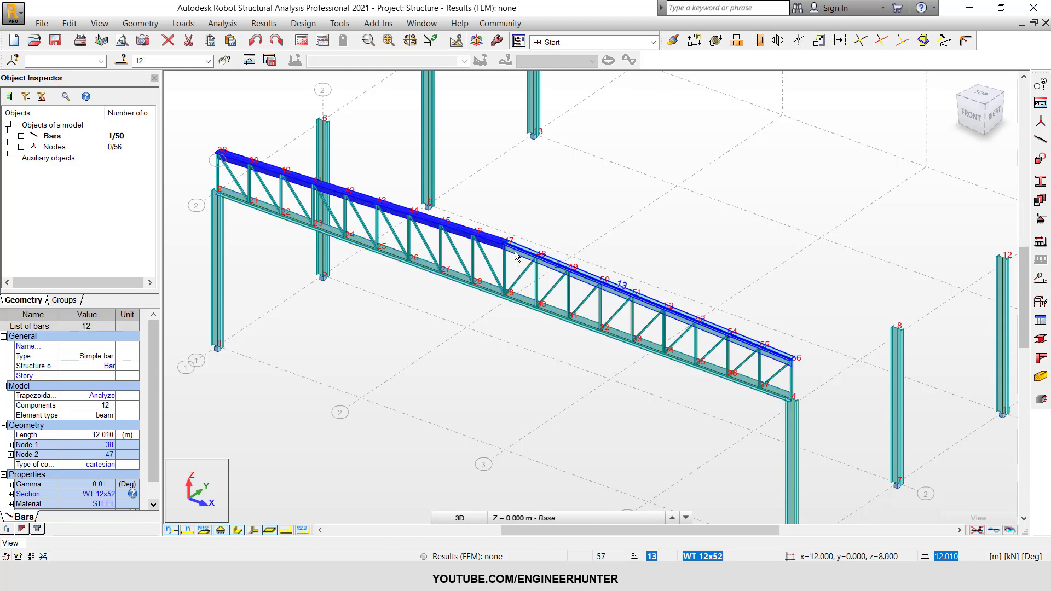
{"action": "left_click", "coordinate": [525, 264]}
{"action": "left_click", "coordinate": [515, 255]}
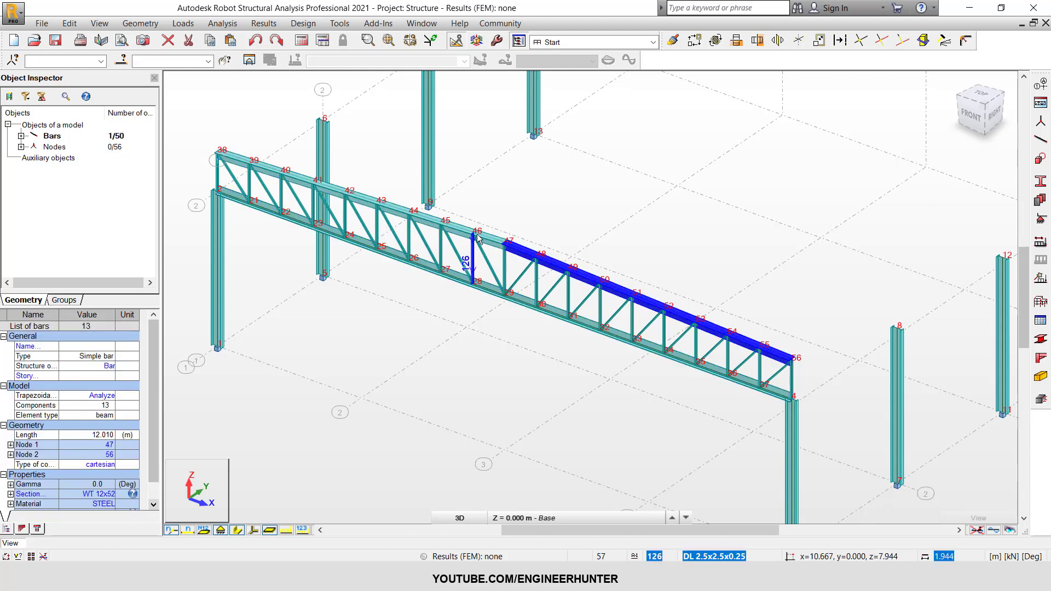
{"action": "left_click", "coordinate": [521, 313]}
{"action": "left_click", "coordinate": [524, 304]}
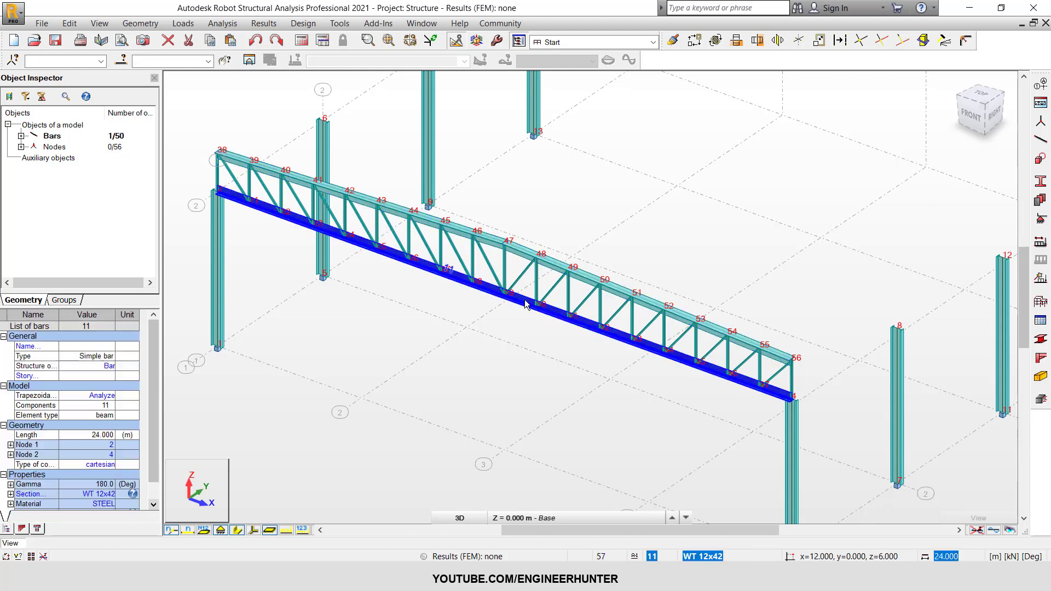
{"action": "left_click", "coordinate": [476, 317]}
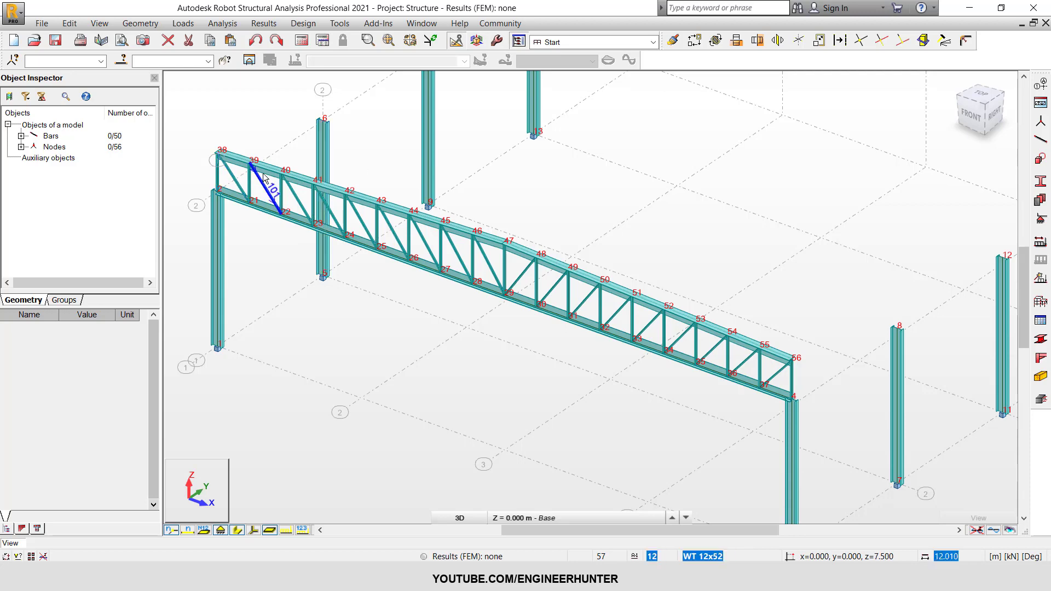
Turn off node numbering in the model view.
{"action": "scroll", "coordinate": [230, 173], "scroll_direction": "up", "scroll_amount": 4}
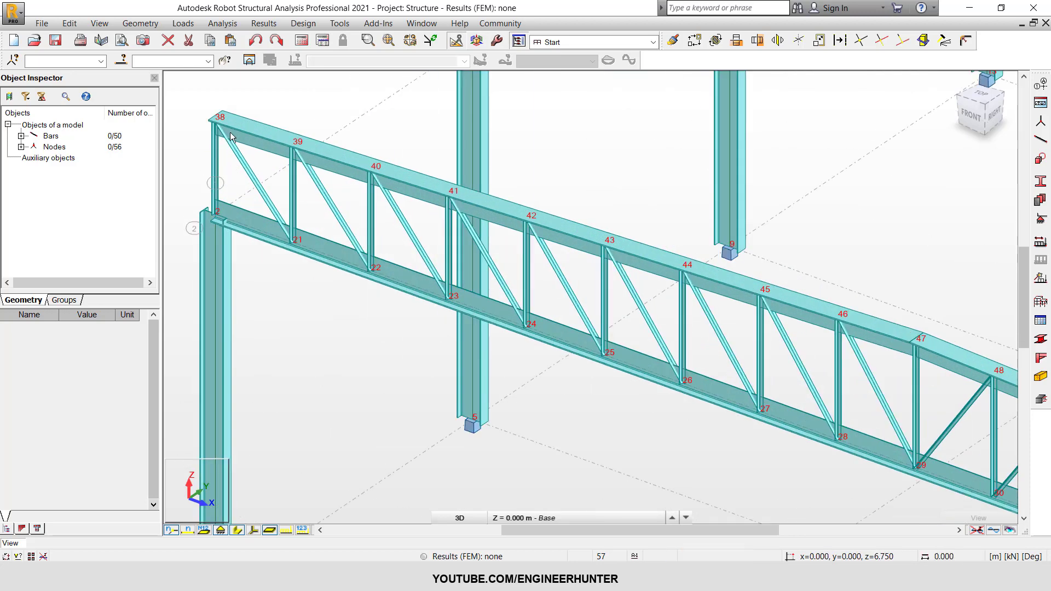
{"action": "scroll", "coordinate": [282, 193], "scroll_direction": "down", "scroll_amount": 2}
{"action": "scroll", "coordinate": [624, 237], "scroll_direction": "down", "scroll_amount": 3}
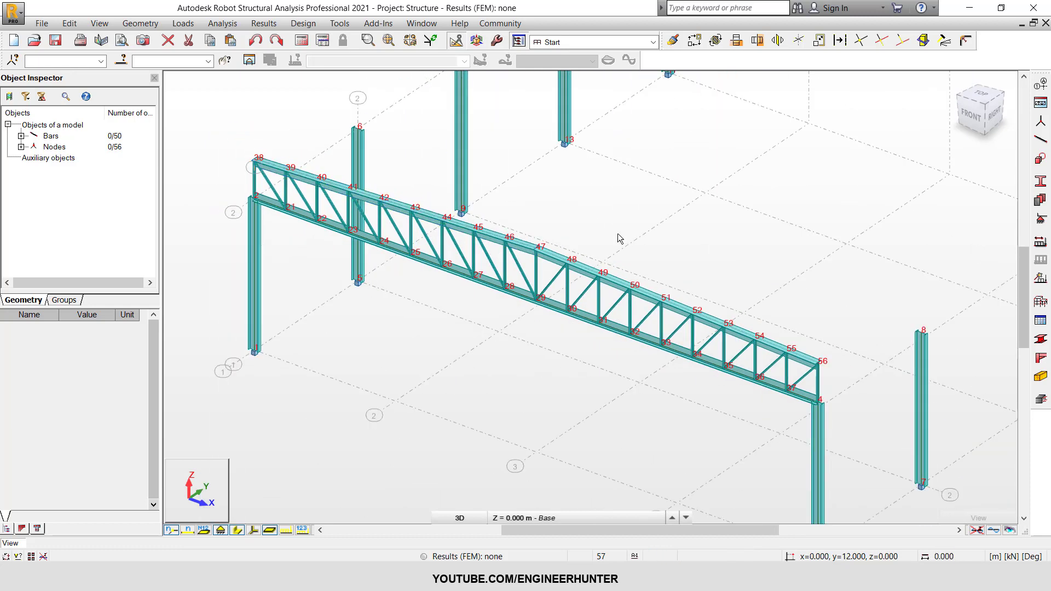
{"action": "scroll", "coordinate": [640, 230], "scroll_direction": "up", "scroll_amount": 1}
{"action": "scroll", "coordinate": [635, 235], "scroll_direction": "down", "scroll_amount": 1}
{"action": "scroll", "coordinate": [580, 252], "scroll_direction": "down", "scroll_amount": 1}
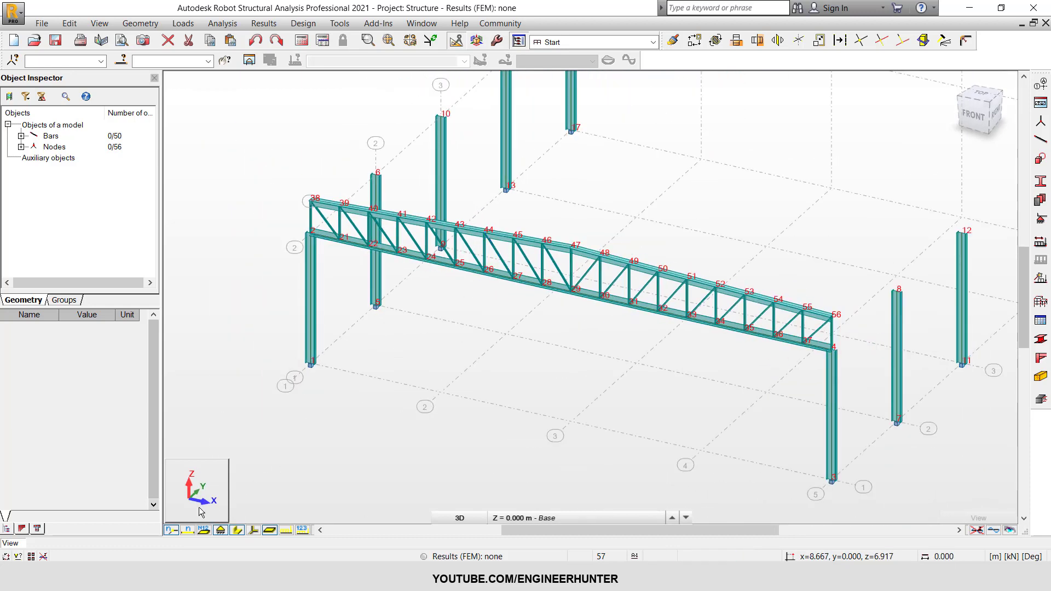
{"action": "left_click", "coordinate": [170, 530]}
{"action": "scroll", "coordinate": [347, 290], "scroll_direction": "down", "scroll_amount": 2}
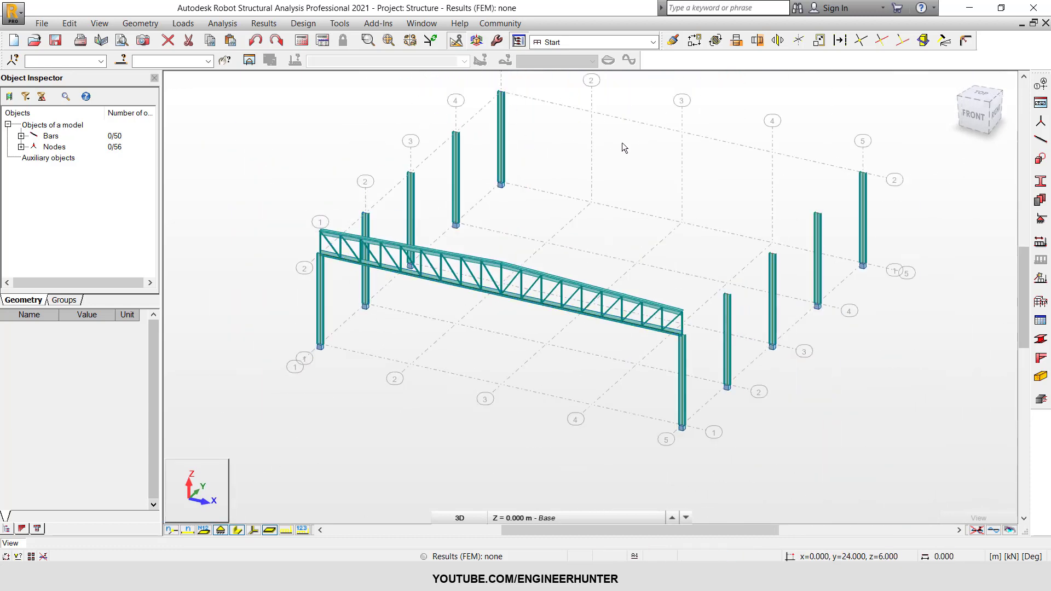
{"action": "scroll", "coordinate": [767, 197], "scroll_direction": "up", "scroll_amount": 1}
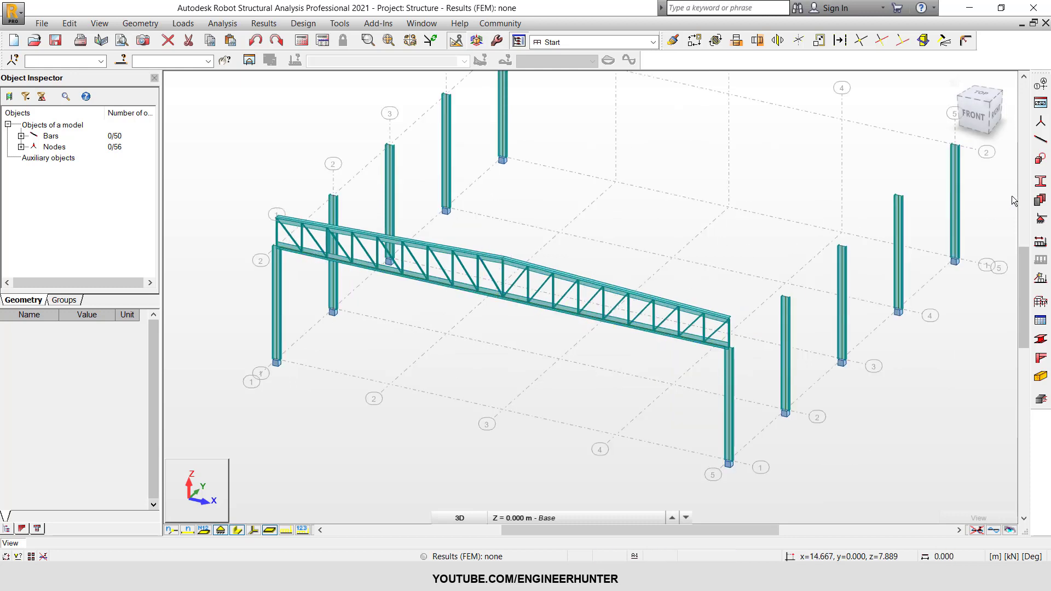
Look over the list of defined sections, then close it.
{"action": "left_click", "coordinate": [1040, 181]}
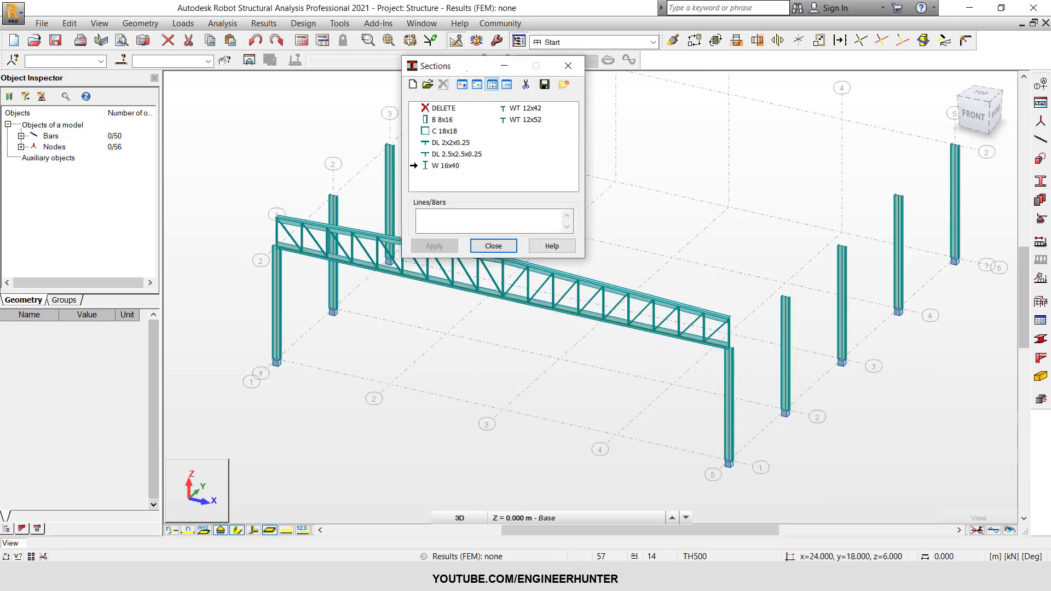
{"action": "left_click_drag", "start_coordinate": [465, 66], "coordinate": [770, 74]}
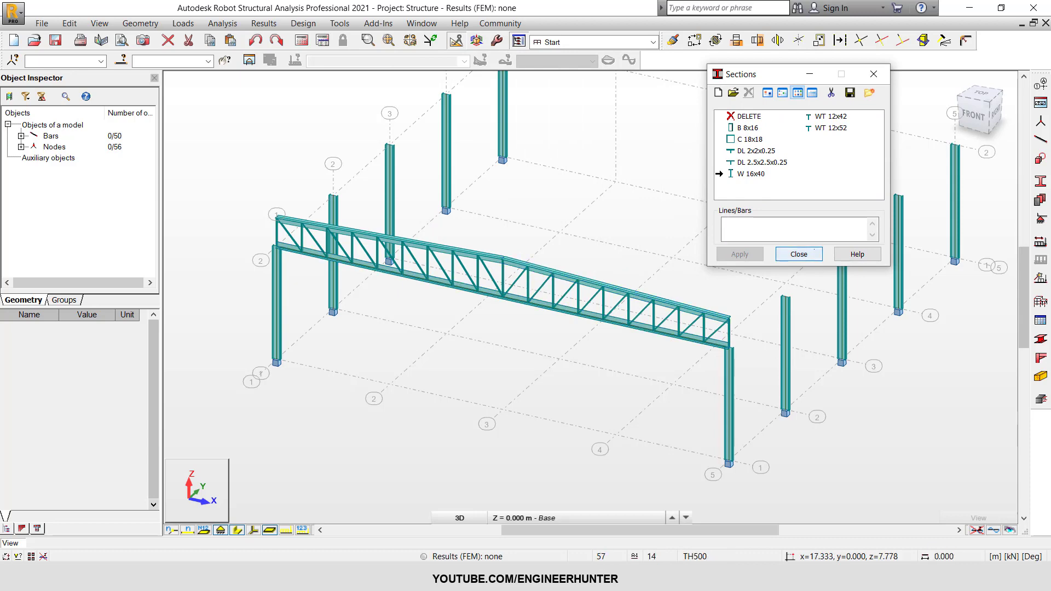
{"action": "left_click", "coordinate": [798, 253]}
In the YZ view, window-select all truss bars, then return to the 3D view.
{"action": "scroll", "coordinate": [432, 273], "scroll_direction": "down", "scroll_amount": 2}
{"action": "key", "text": "ctrl+alt+y"}
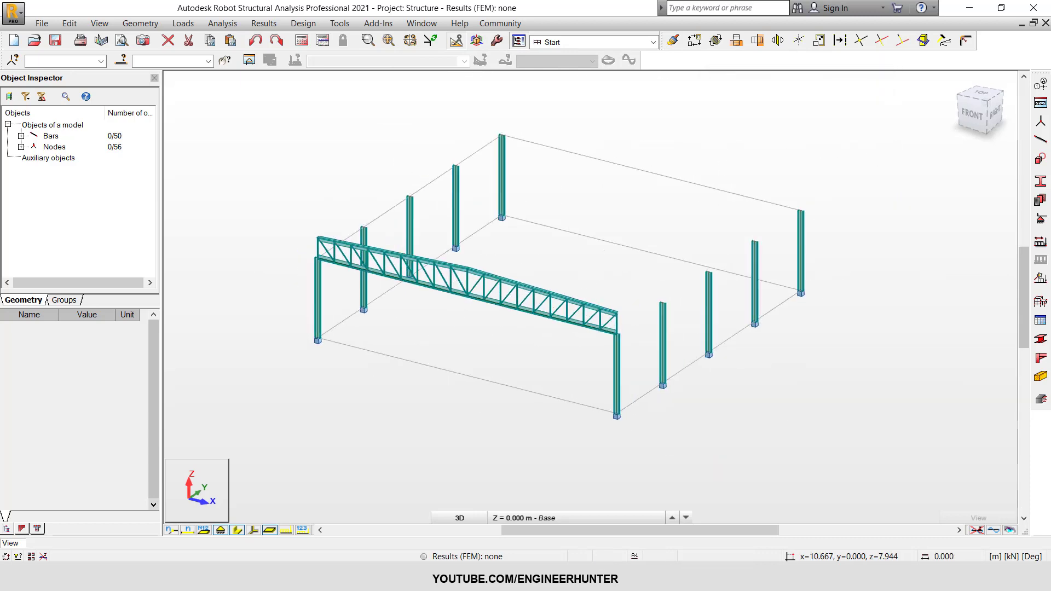
{"action": "left_click_drag", "start_coordinate": [353, 162], "coordinate": [399, 249]}
{"action": "key", "text": "ctrl+alt+0"}
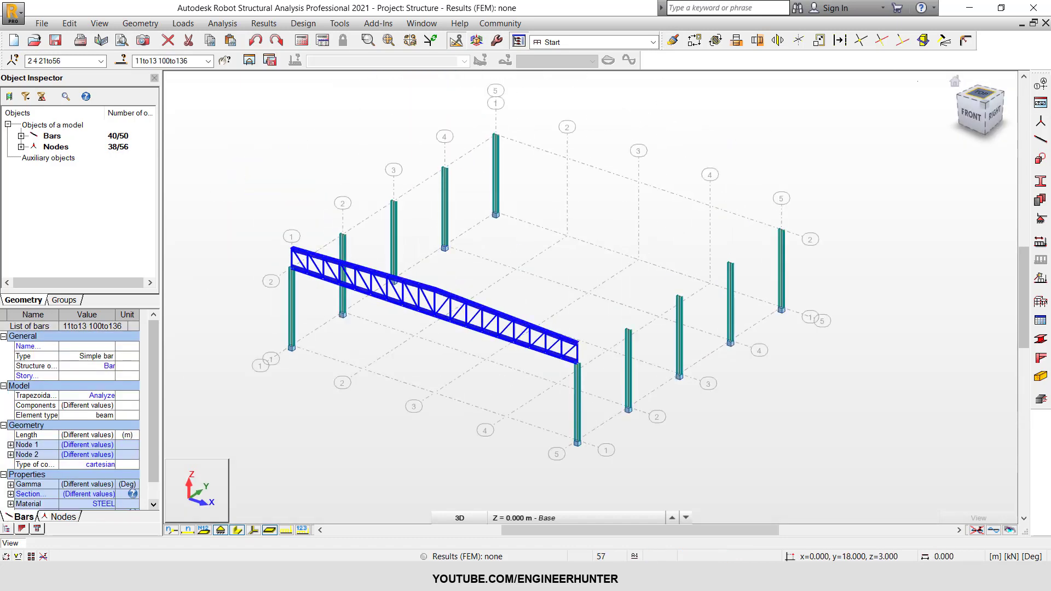
Translate-copy the truss along vector 0, 6, 0 four times onto all five column lines.
{"action": "left_click", "coordinate": [694, 40]}
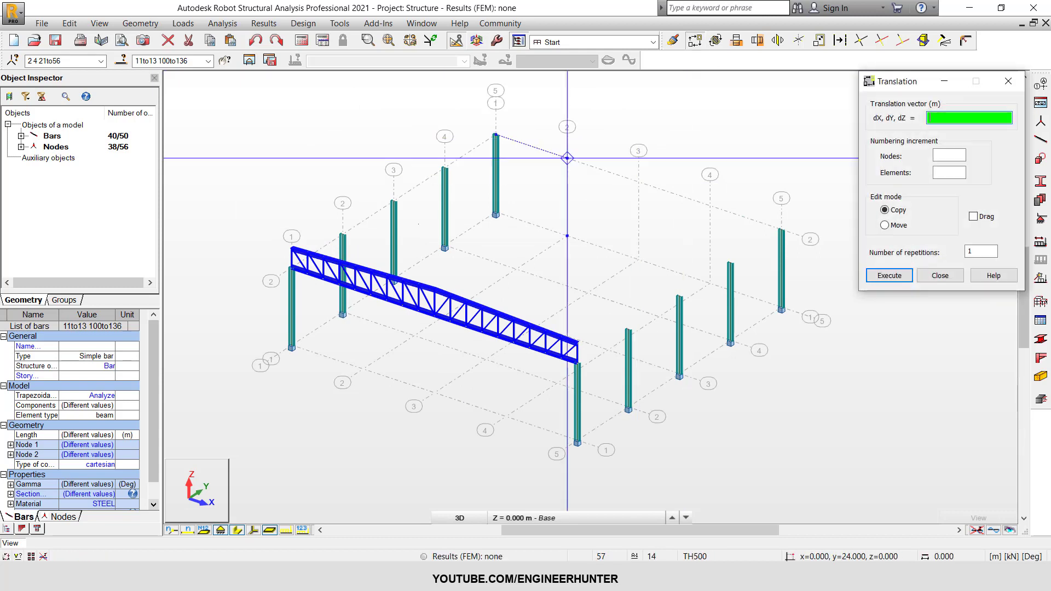
{"action": "left_click", "coordinate": [291, 267]}
{"action": "left_click", "coordinate": [342, 234]}
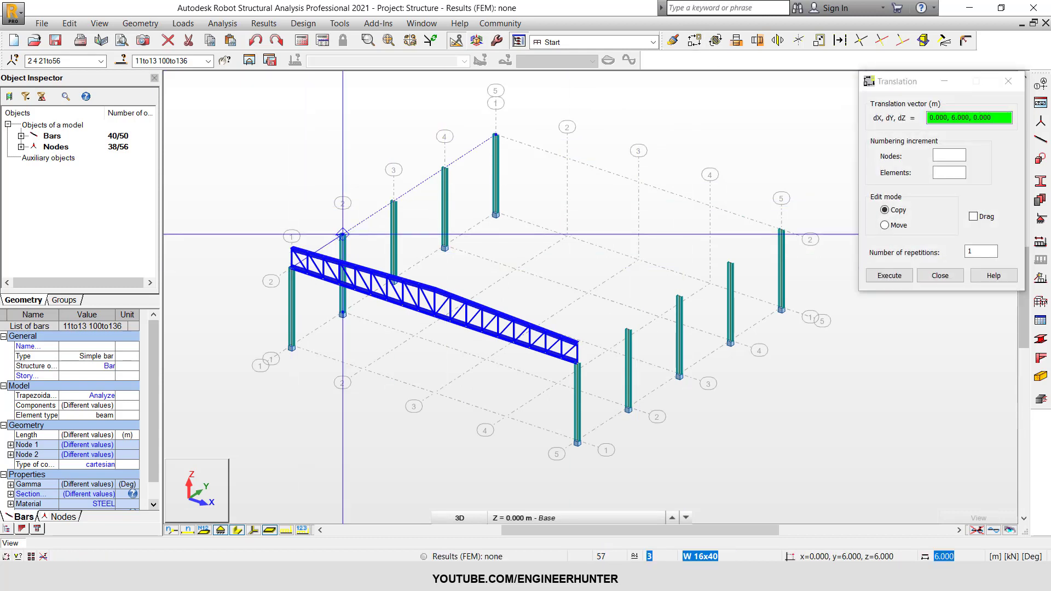
{"action": "key", "text": "Return"}
{"action": "key", "text": "Return"}
{"action": "key", "text": "Return"}
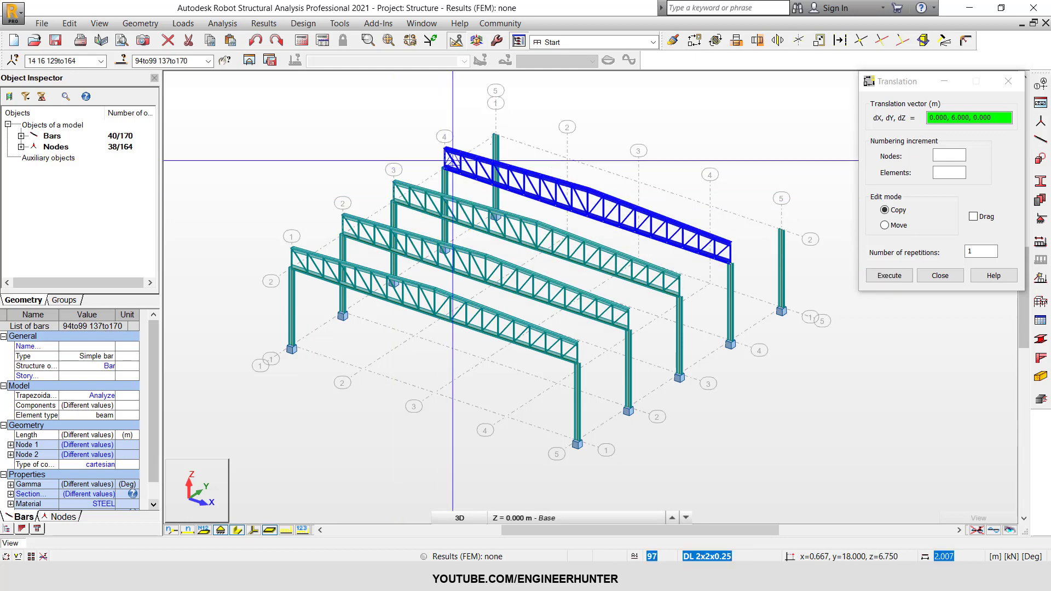
{"action": "key", "text": "Return"}
{"action": "left_click", "coordinate": [939, 275]}
{"action": "scroll", "coordinate": [790, 378], "scroll_direction": "down", "scroll_amount": 3}
{"action": "middle_click_drag", "start_coordinate": [789, 377], "coordinate": [770, 157]}
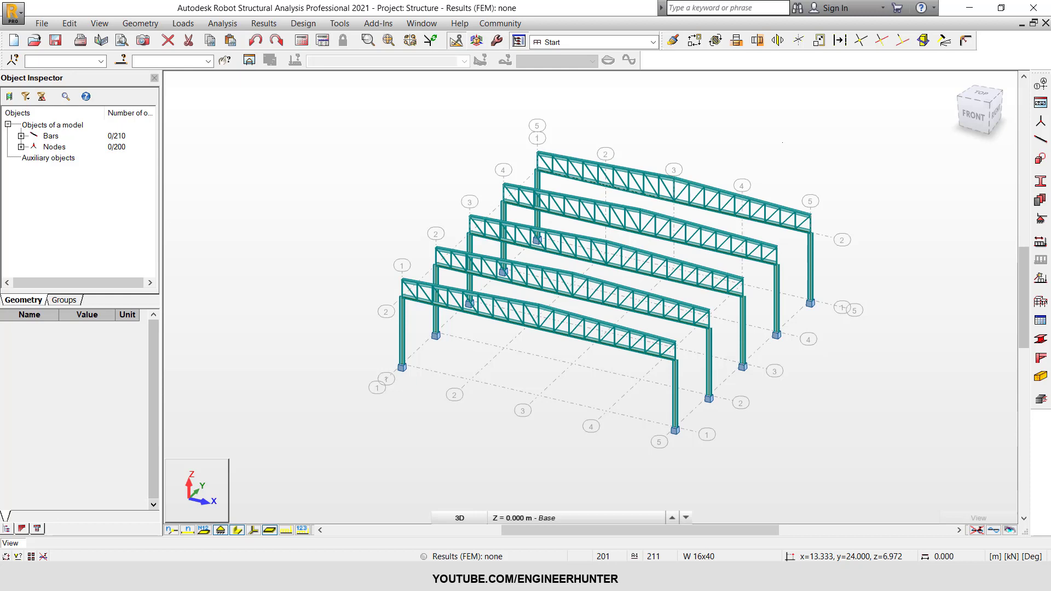
{"action": "scroll", "coordinate": [810, 263], "scroll_direction": "up", "scroll_amount": 2}
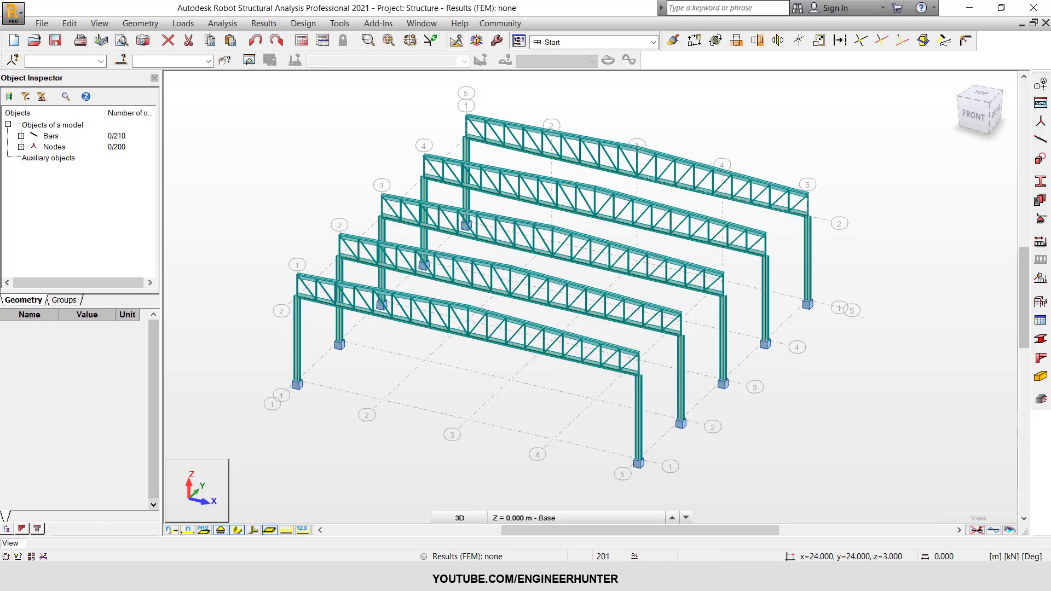